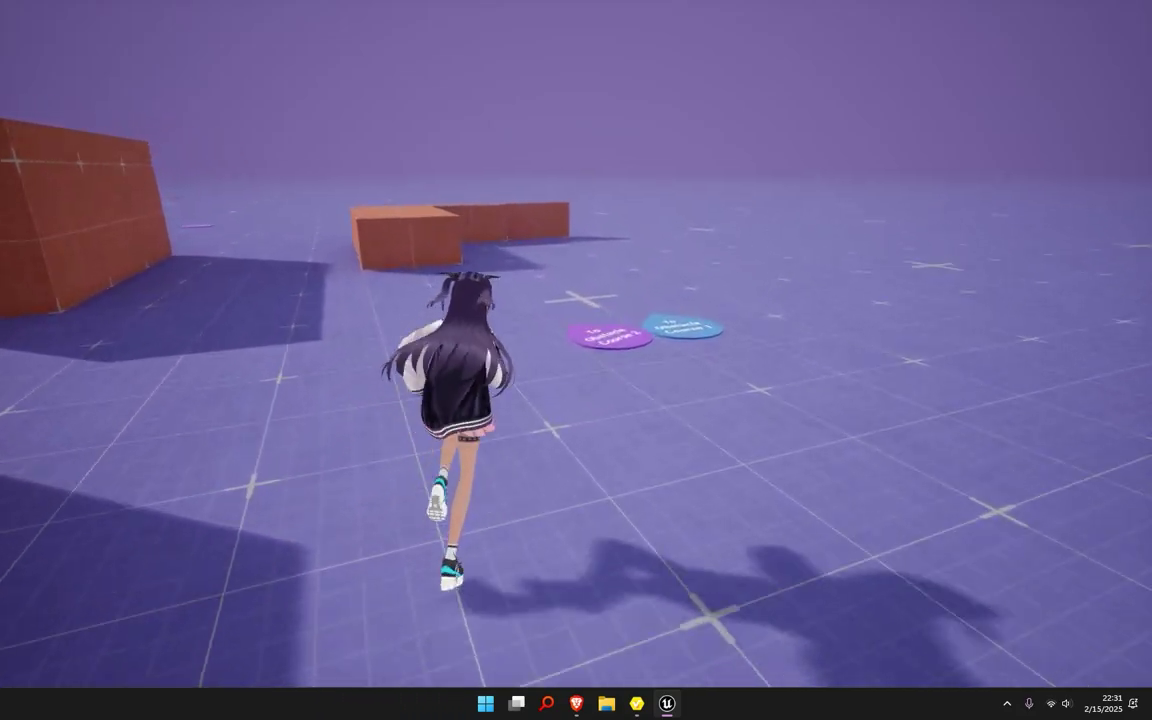
key(space)
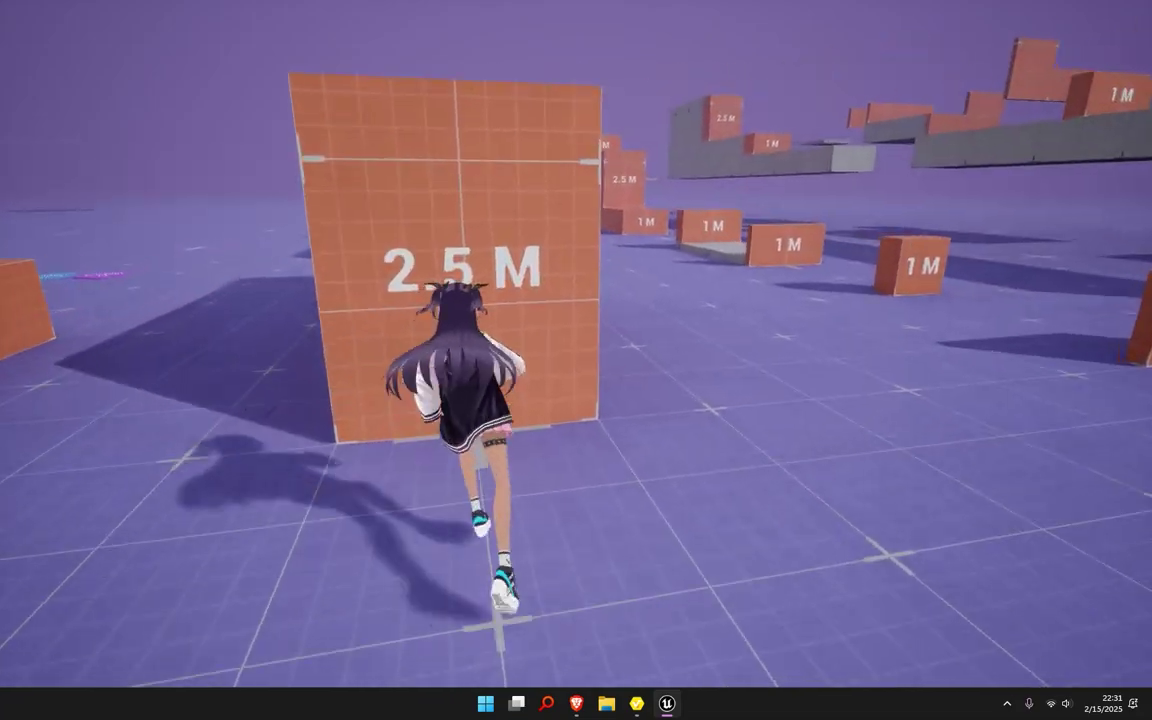
key(space)
key(w)
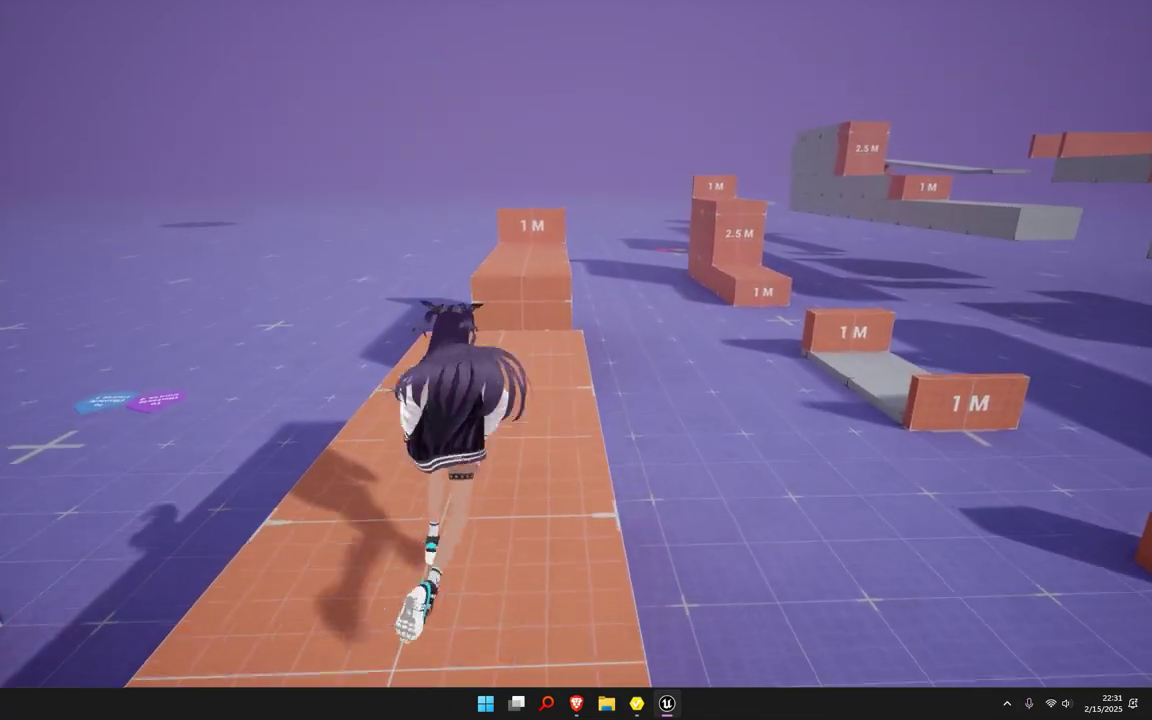
key(w)
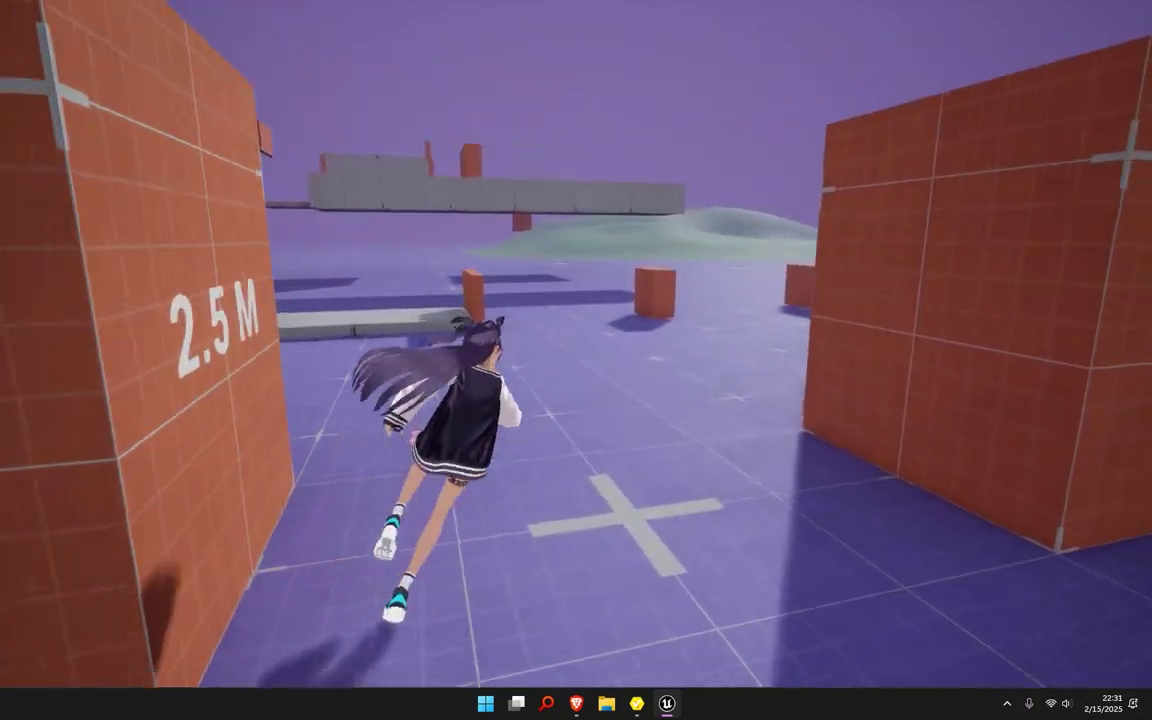
key(w)
key(space)
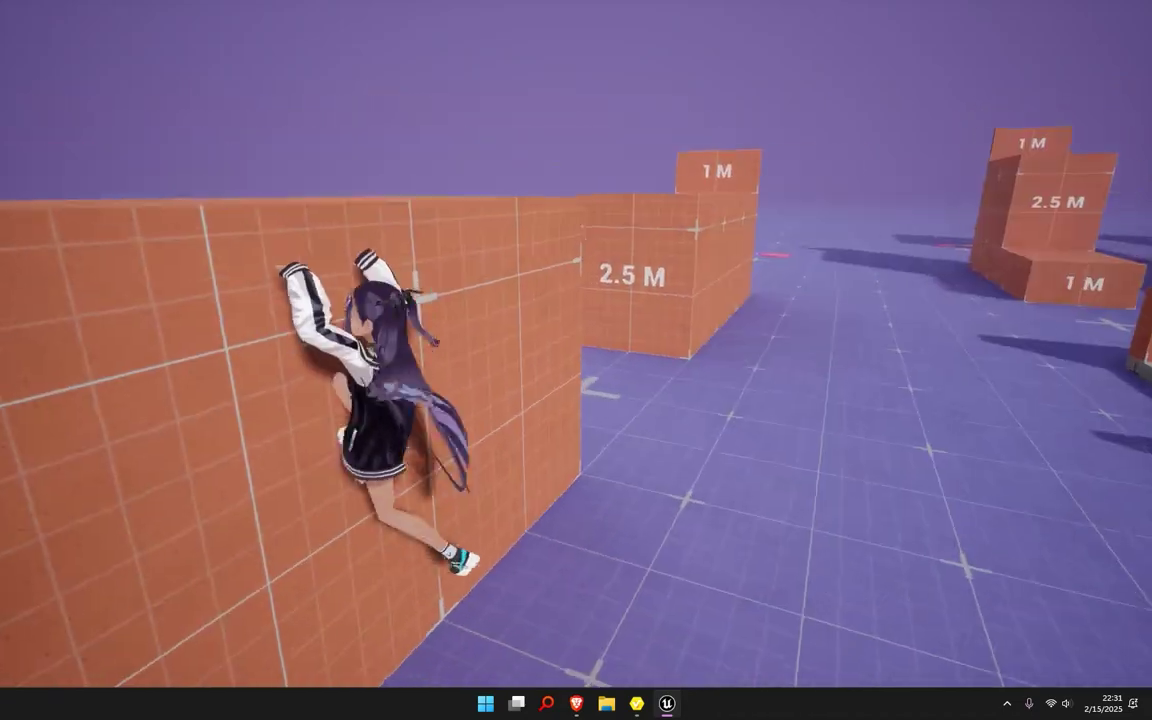
key(w)
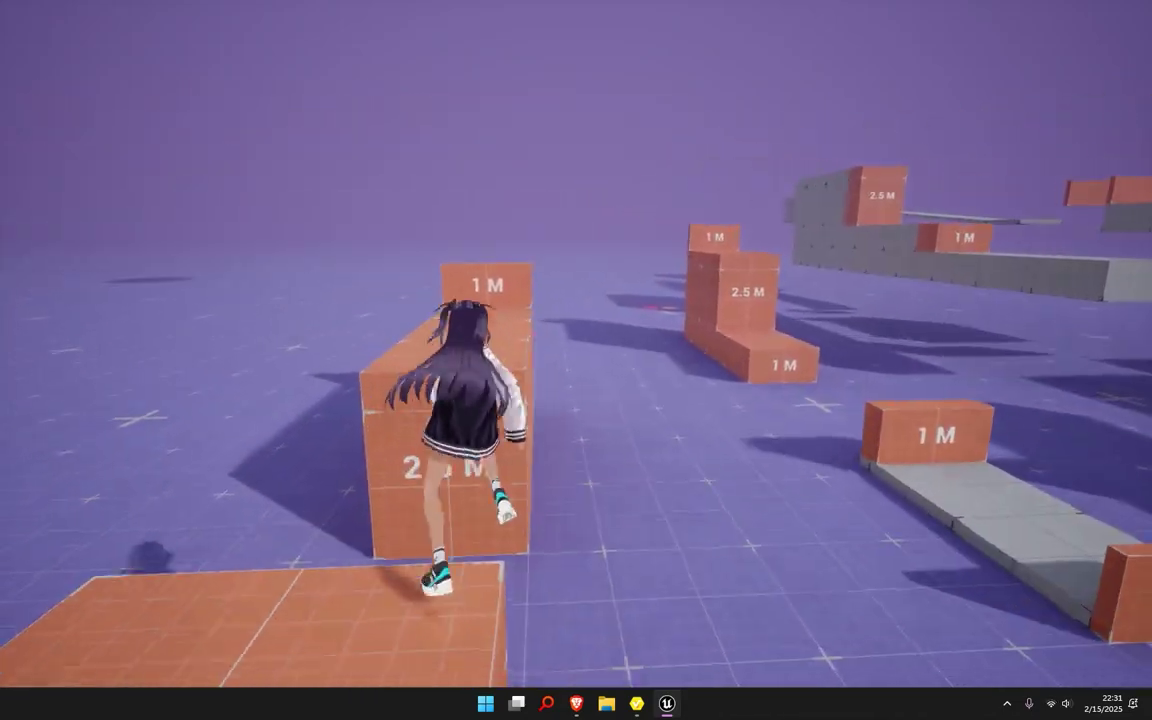
key(w)
key(space)
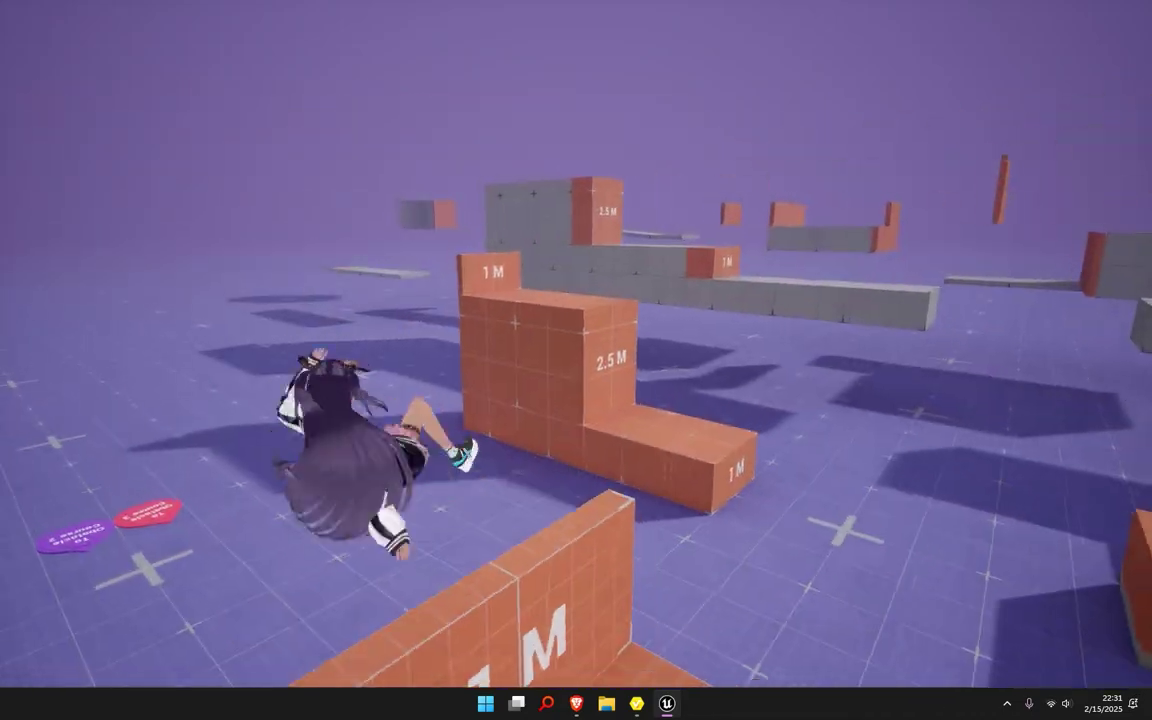
key(w)
key(space)
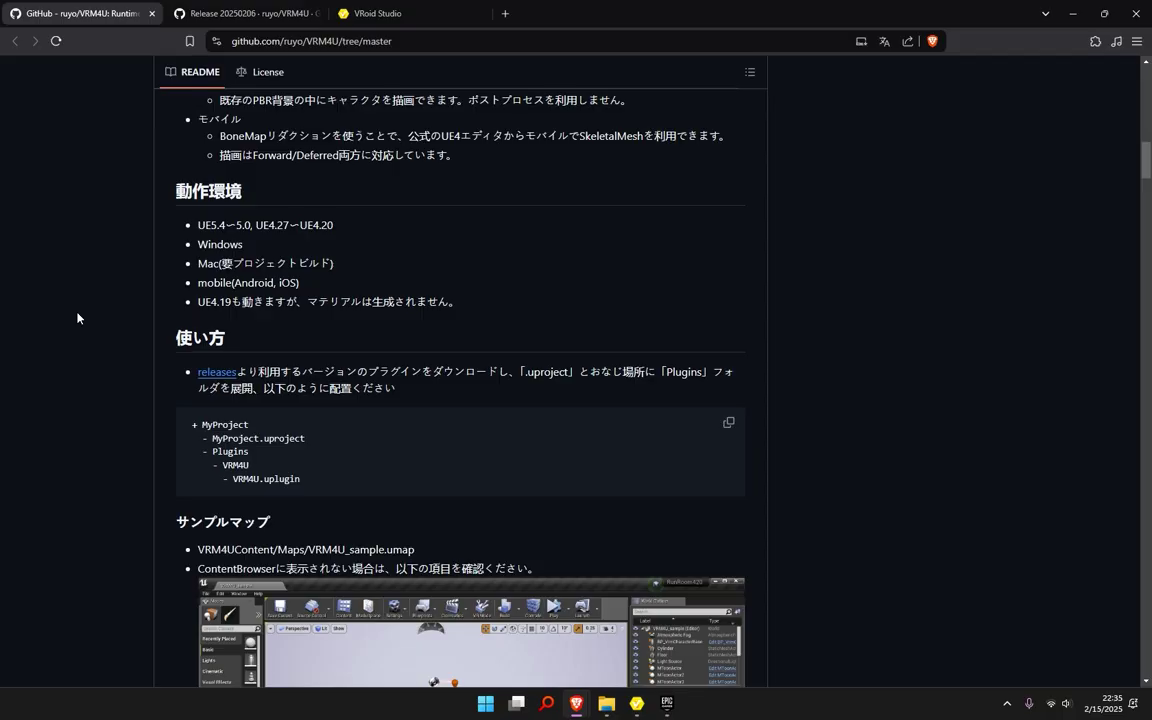
Step: Examine the supported engine versions and plugin installation instructions in the VRM4U README, and open the Release 20250206 page
scroll(77, 318, up, 2)
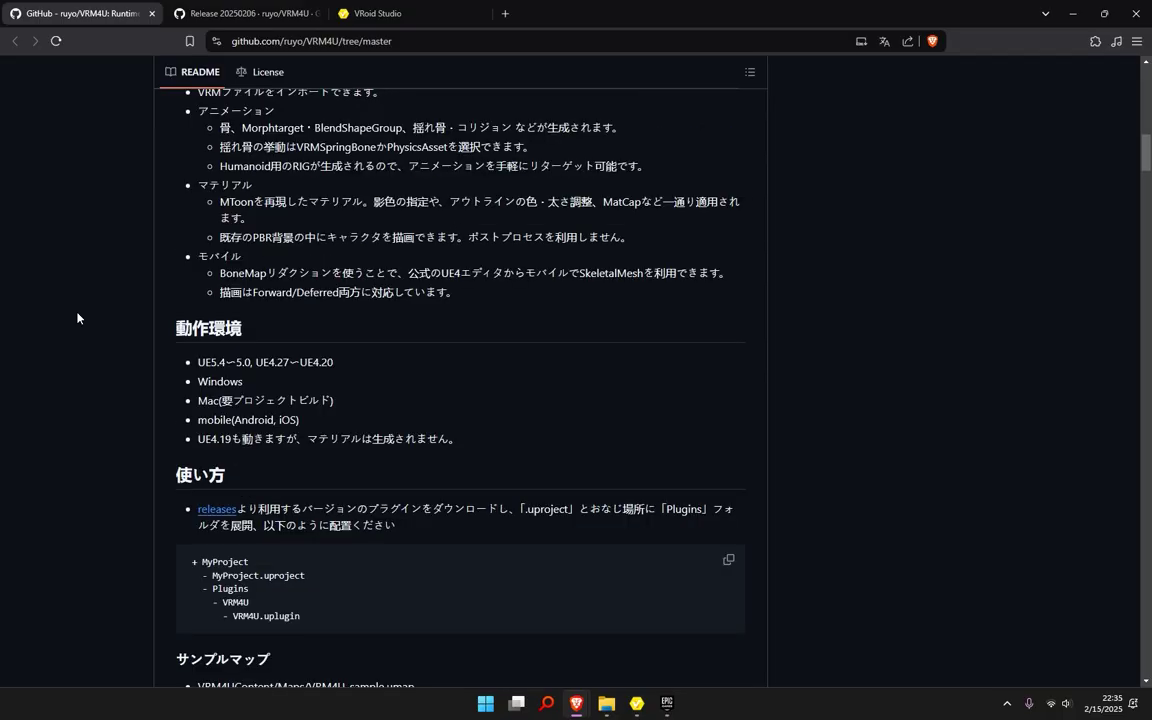
scroll(77, 318, down, 1)
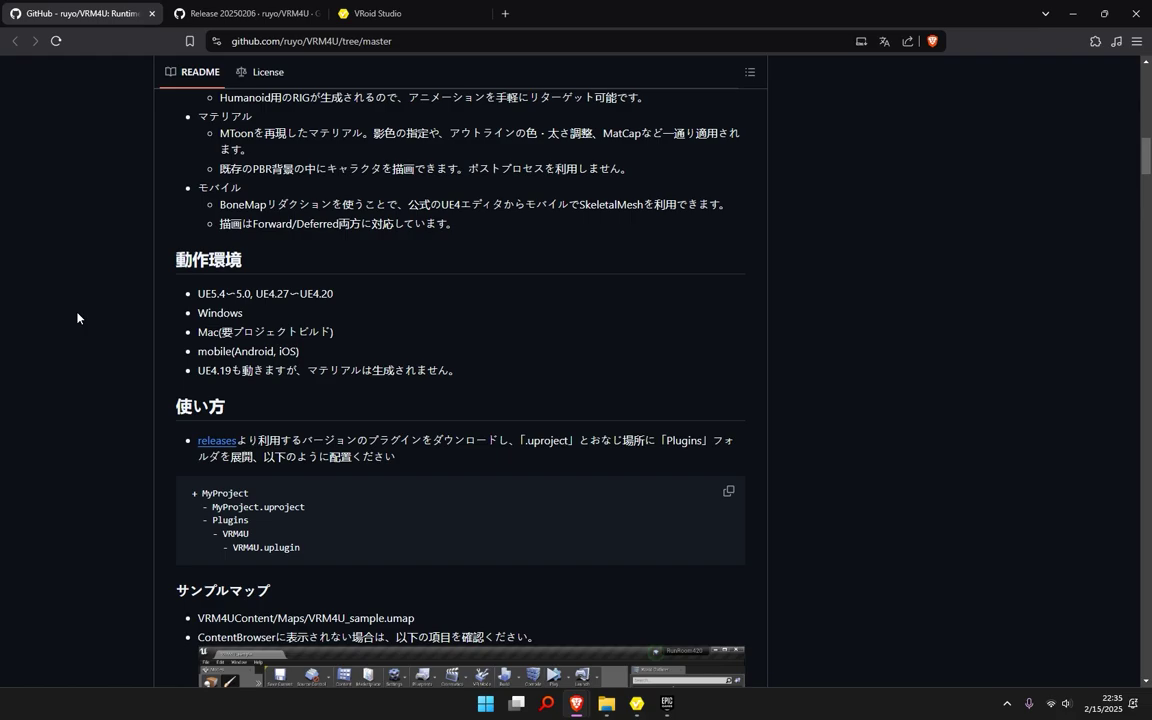
scroll(150, 365, up, 2)
scroll(600, 284, down, 4)
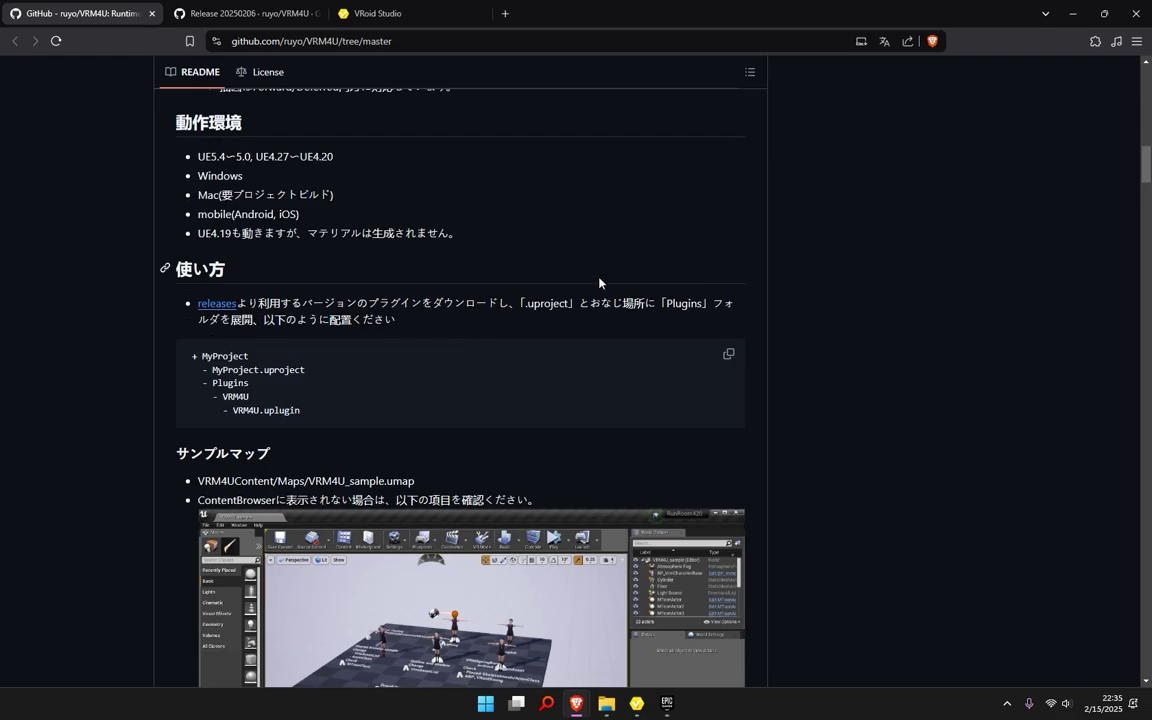
scroll(599, 283, up, 2)
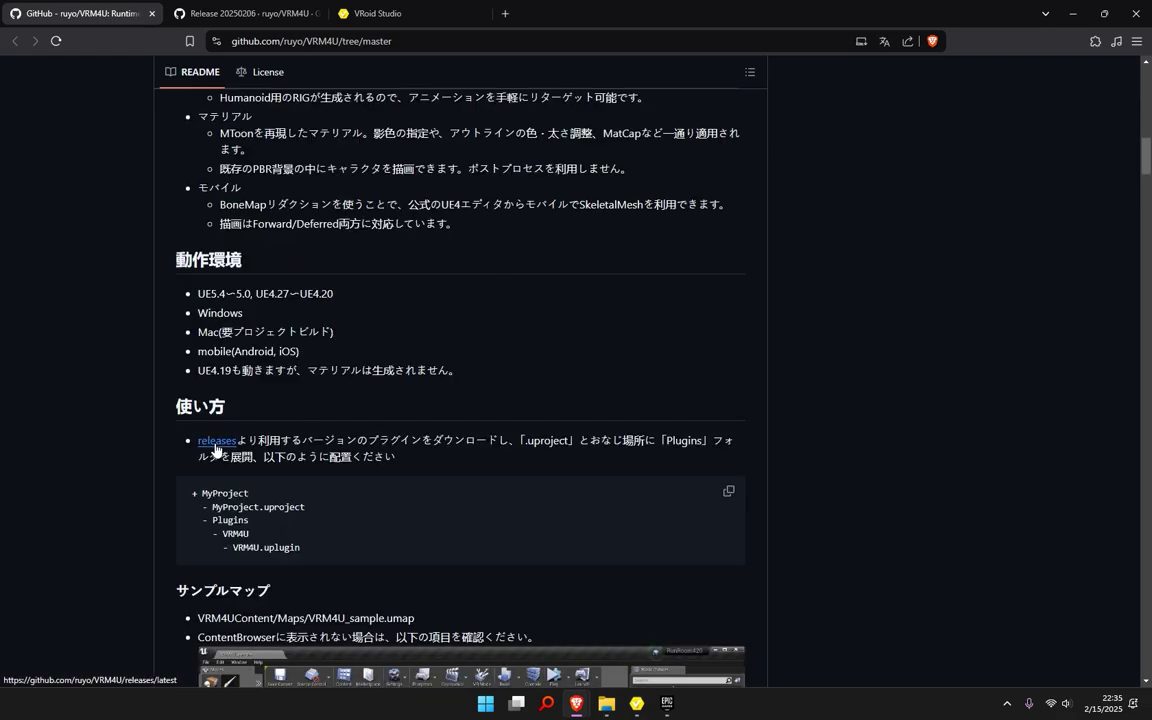
click(245, 13)
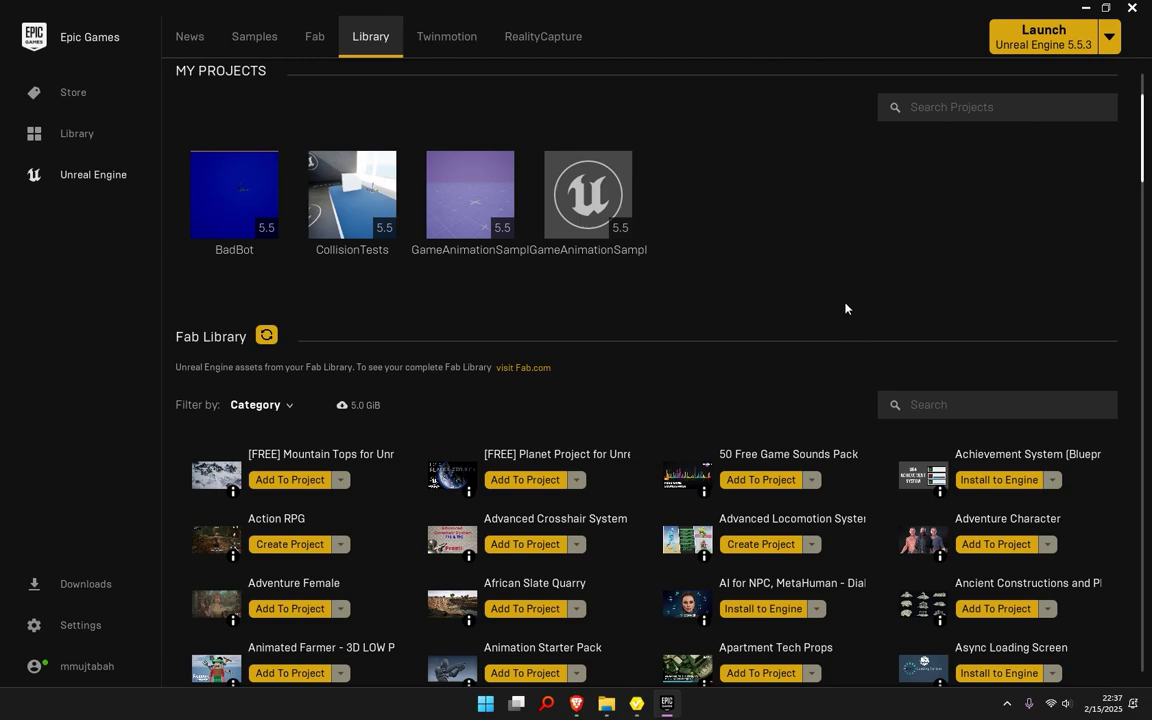
Step: Search the Fab Library for "game" and try to create a project from Game Animation Sample
scroll(845, 308, down, 1)
click(950, 382)
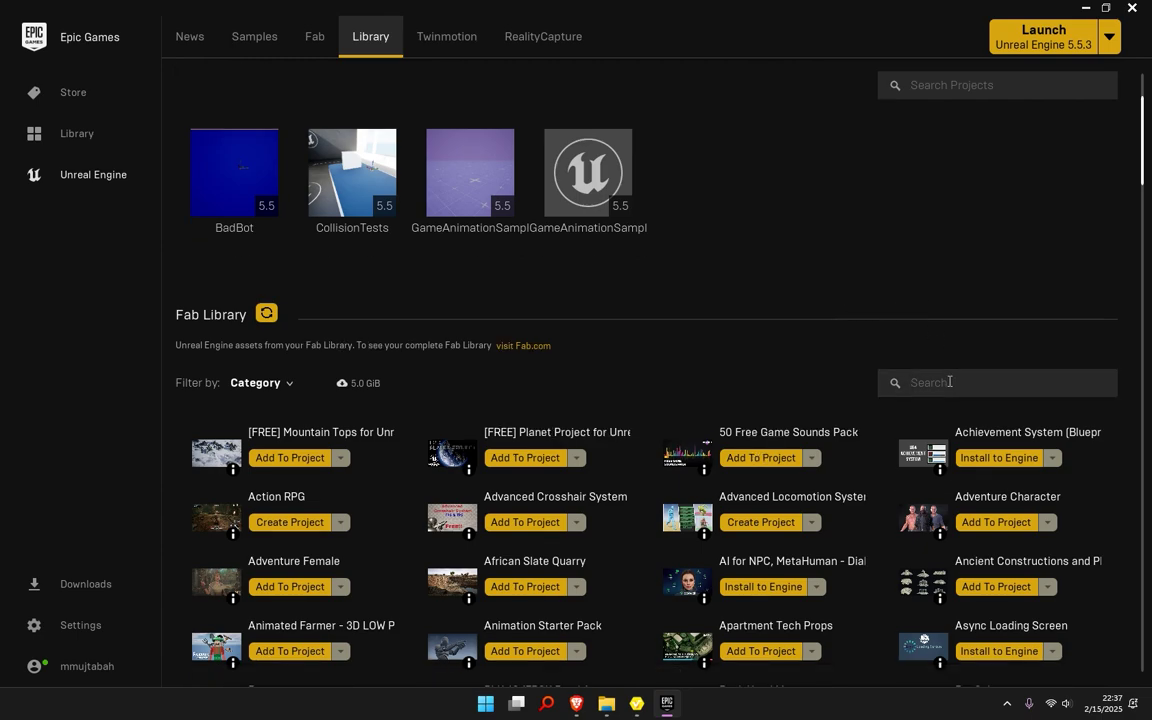
text(gas)
key(BackSpace)
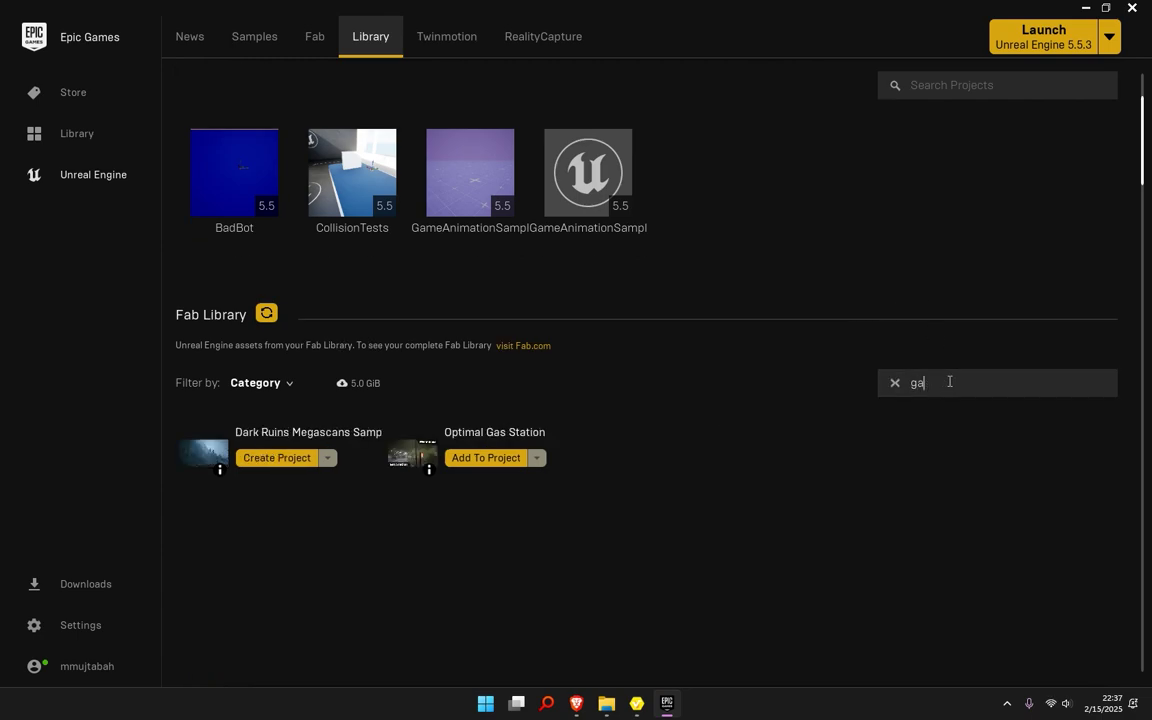
text(me)
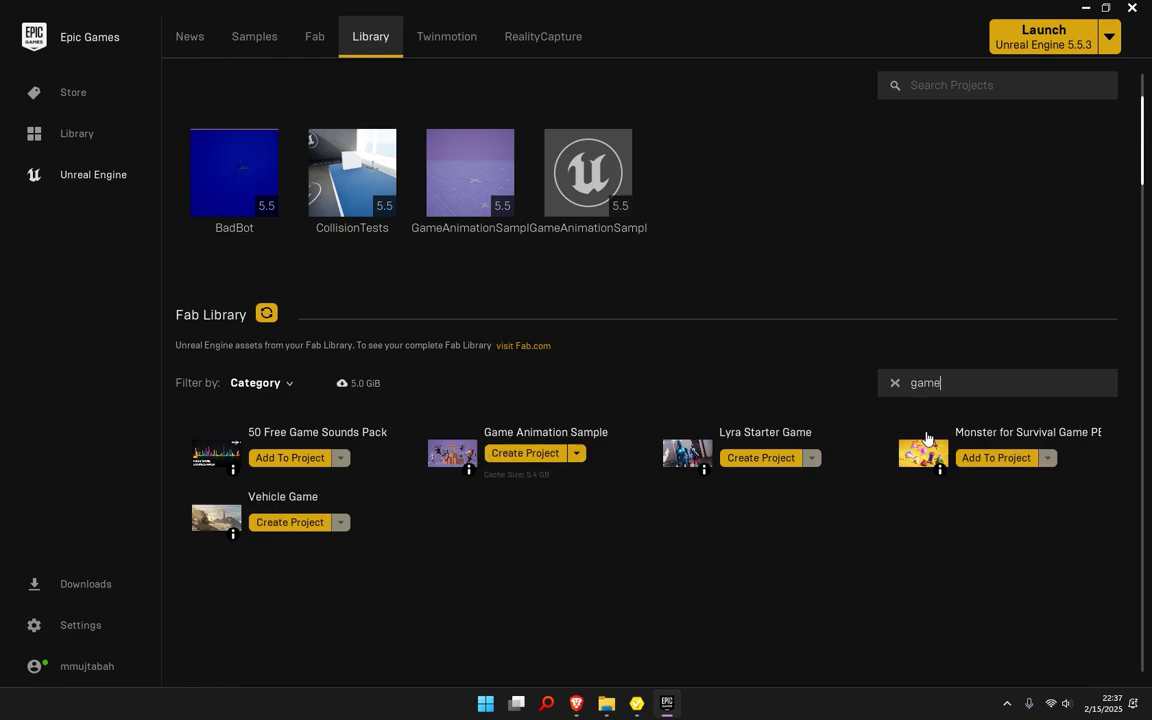
click(526, 456)
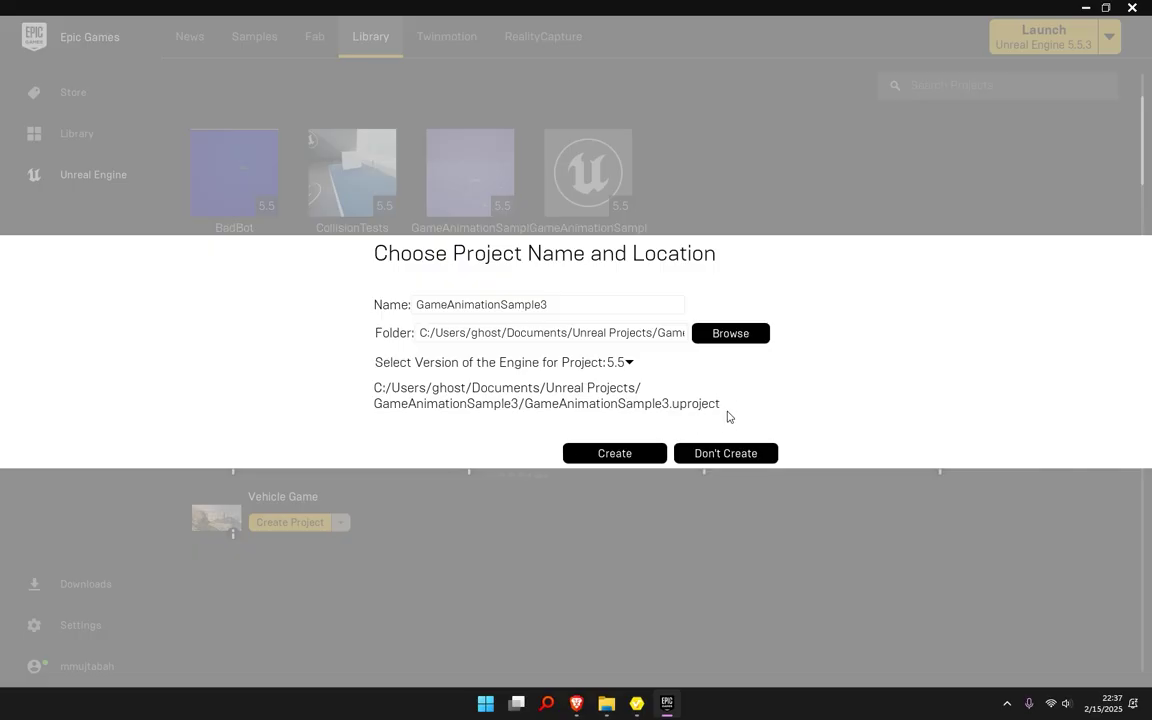
click(740, 456)
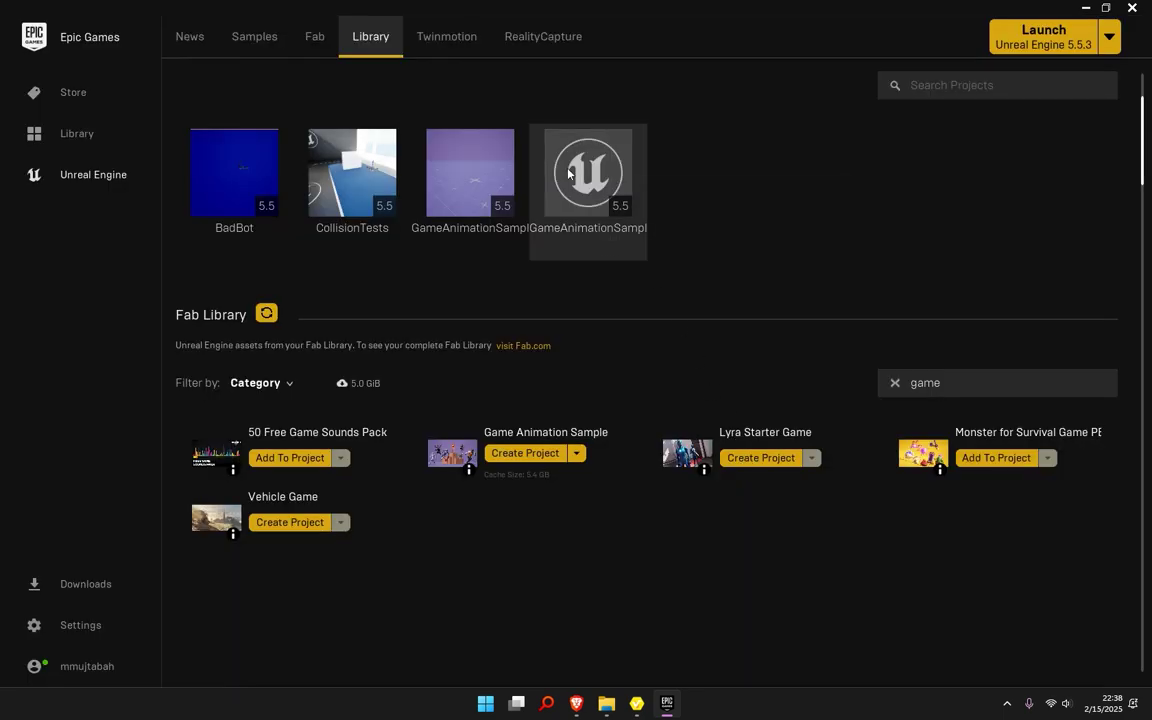
Step: Show the GameAnimationSample2 project in its folder and extract VRM4U_5_5_20250206.zip directly into the Downloads folder
right_click(577, 177)
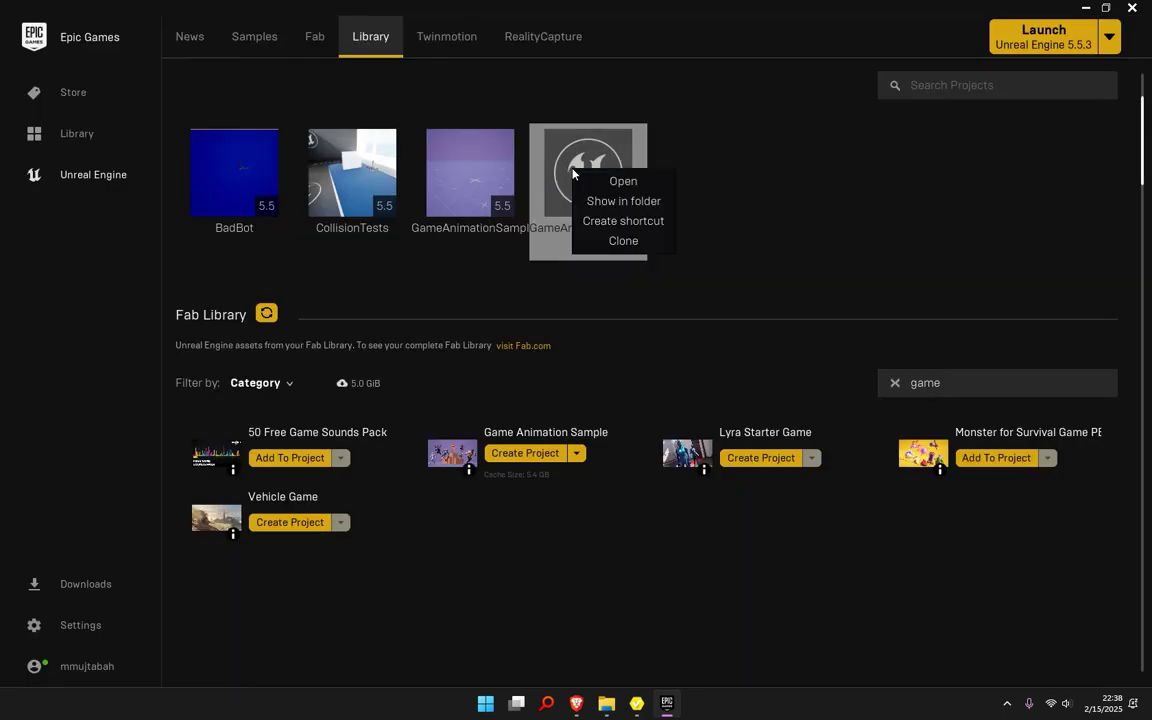
click(644, 210)
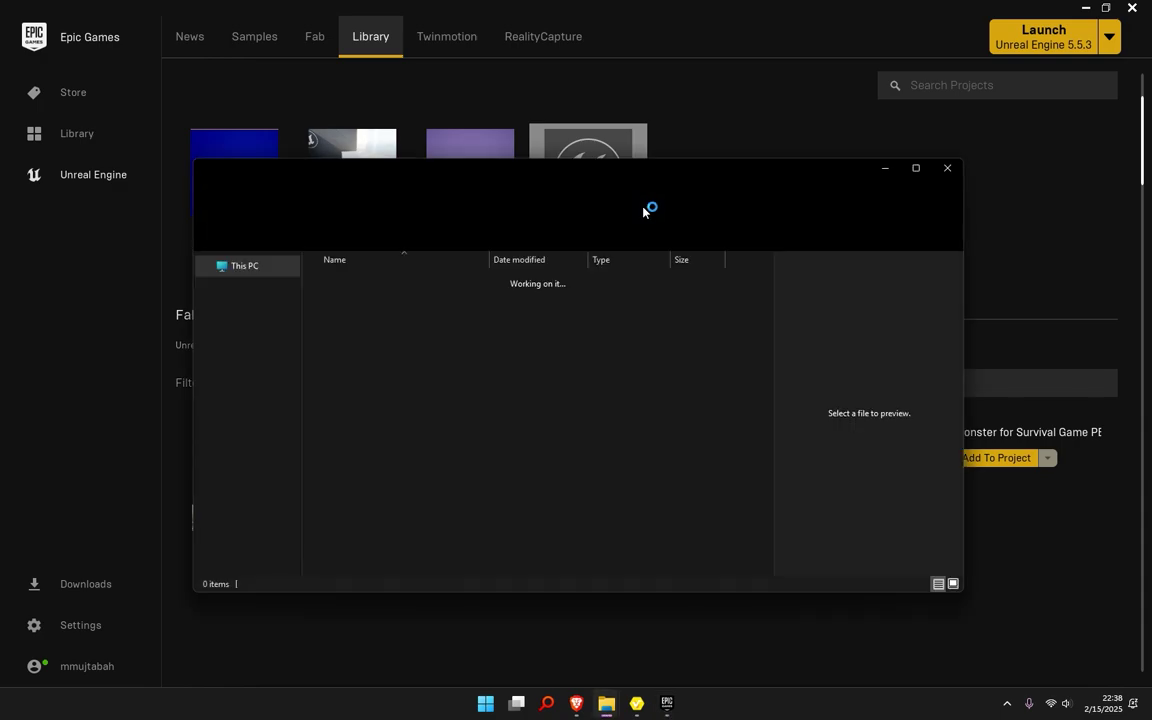
mouse_move(605, 712)
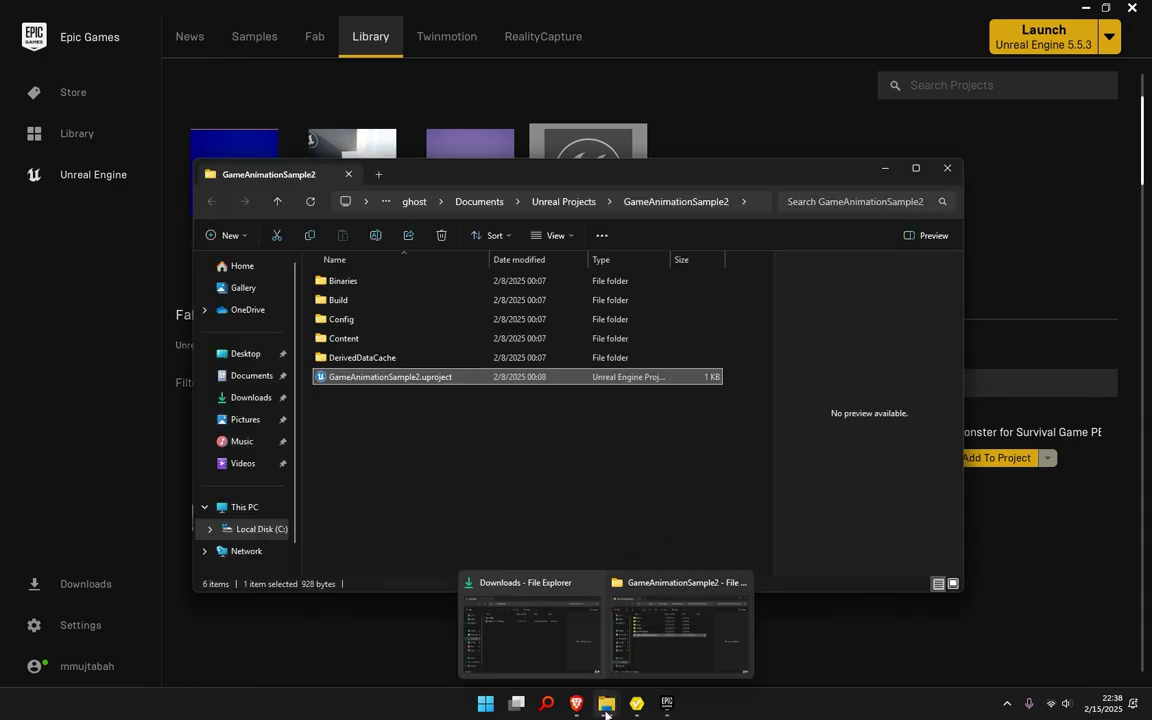
click(562, 651)
click(383, 283)
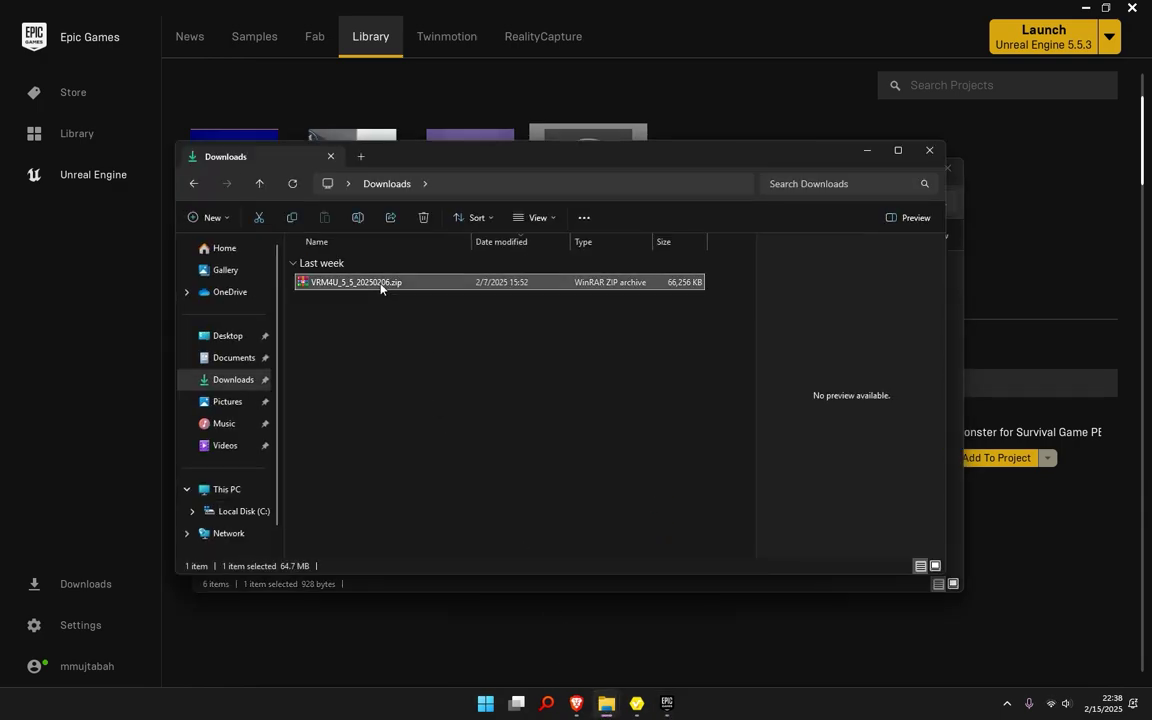
right_click(383, 284)
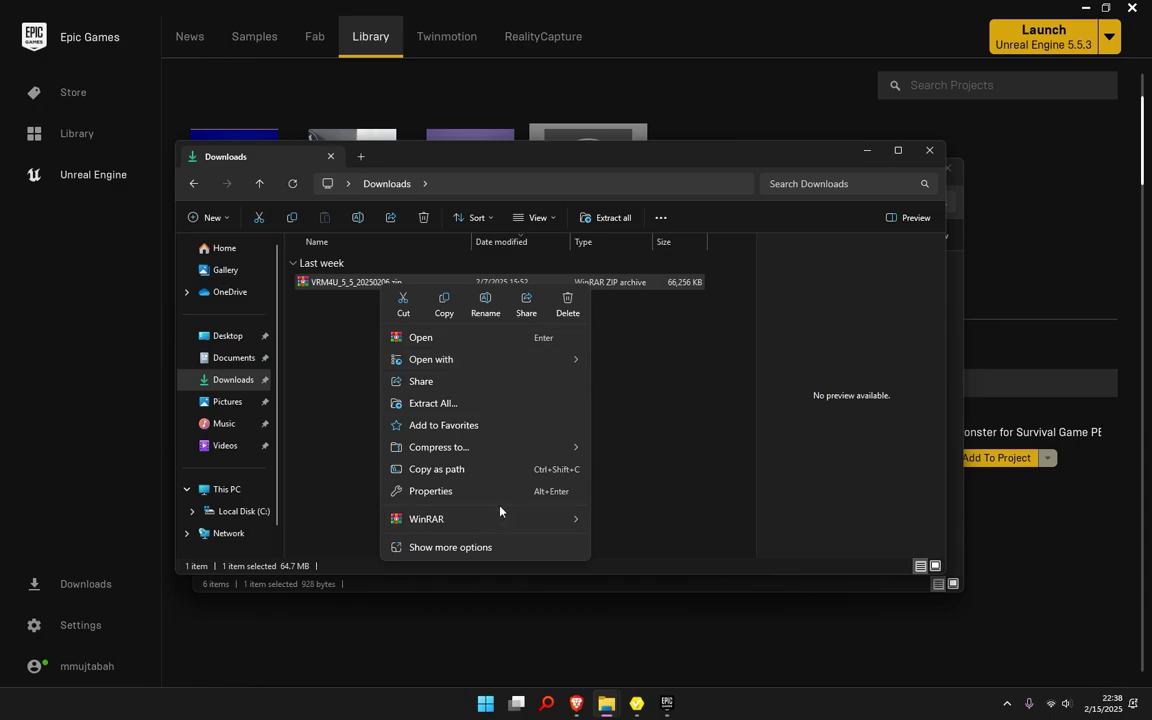
mouse_move(509, 519)
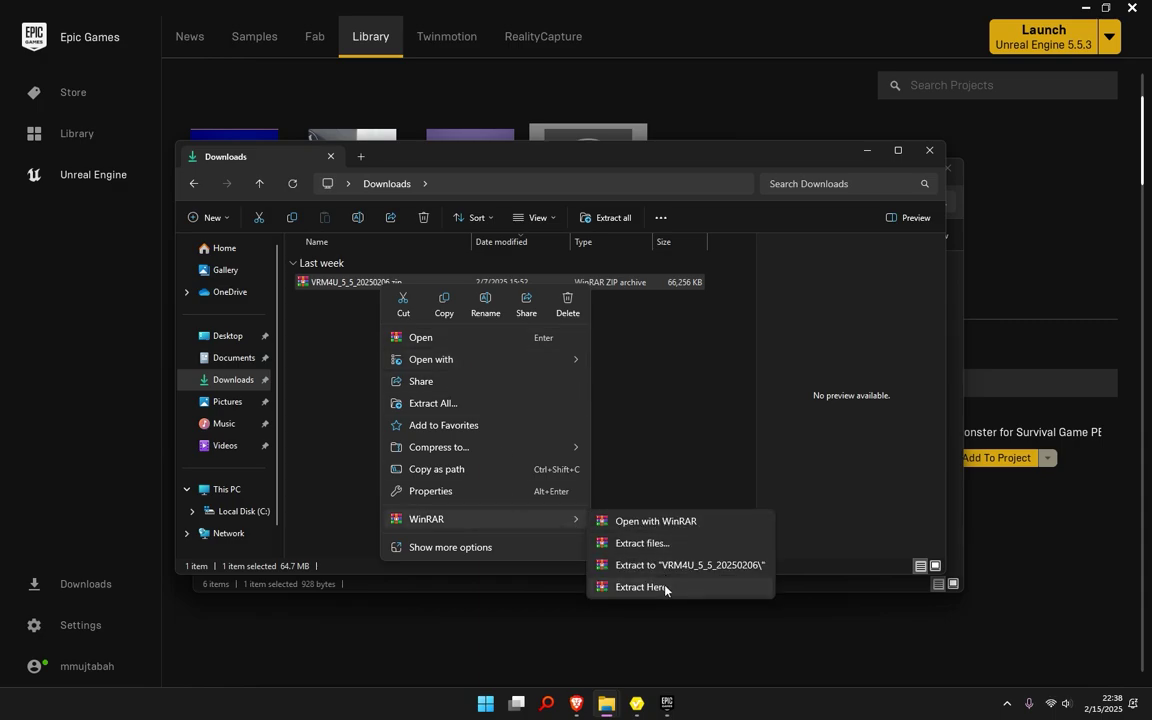
click(600, 586)
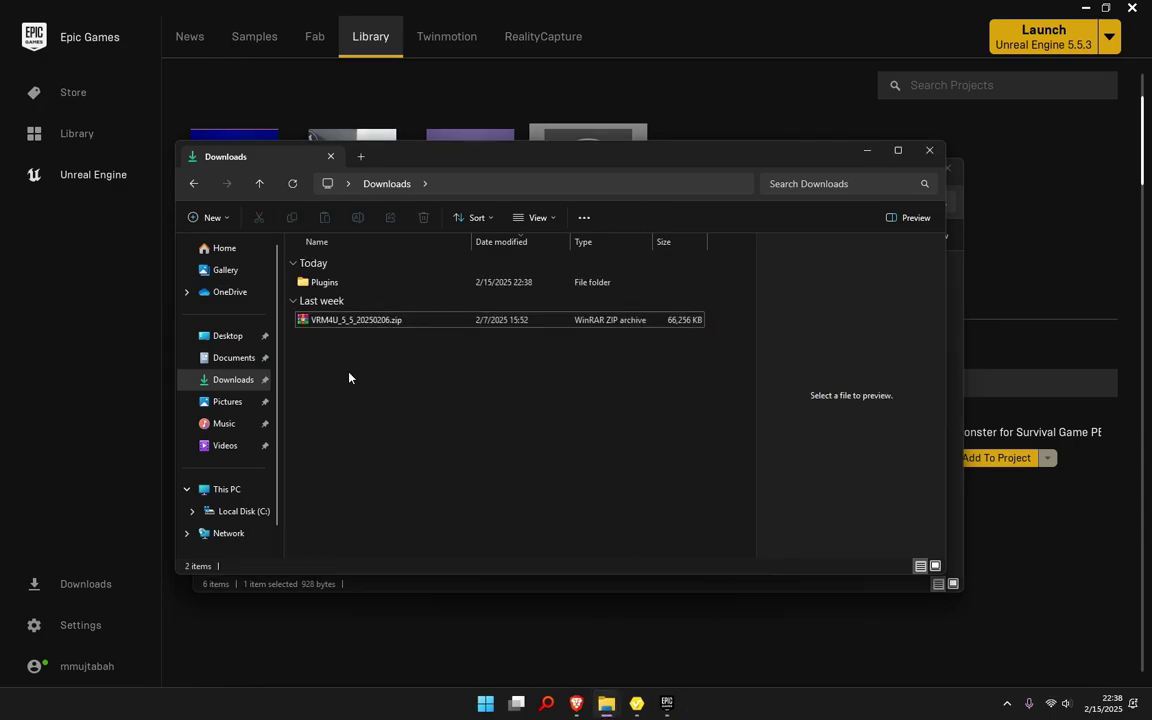
Step: Copy the extracted Plugins folder from Downloads into the GameAnimationSample2 project folder and open GameAnimationSample2.uproject
click(377, 288)
key(ctrl+c)
click(606, 708)
click(666, 634)
click(461, 464)
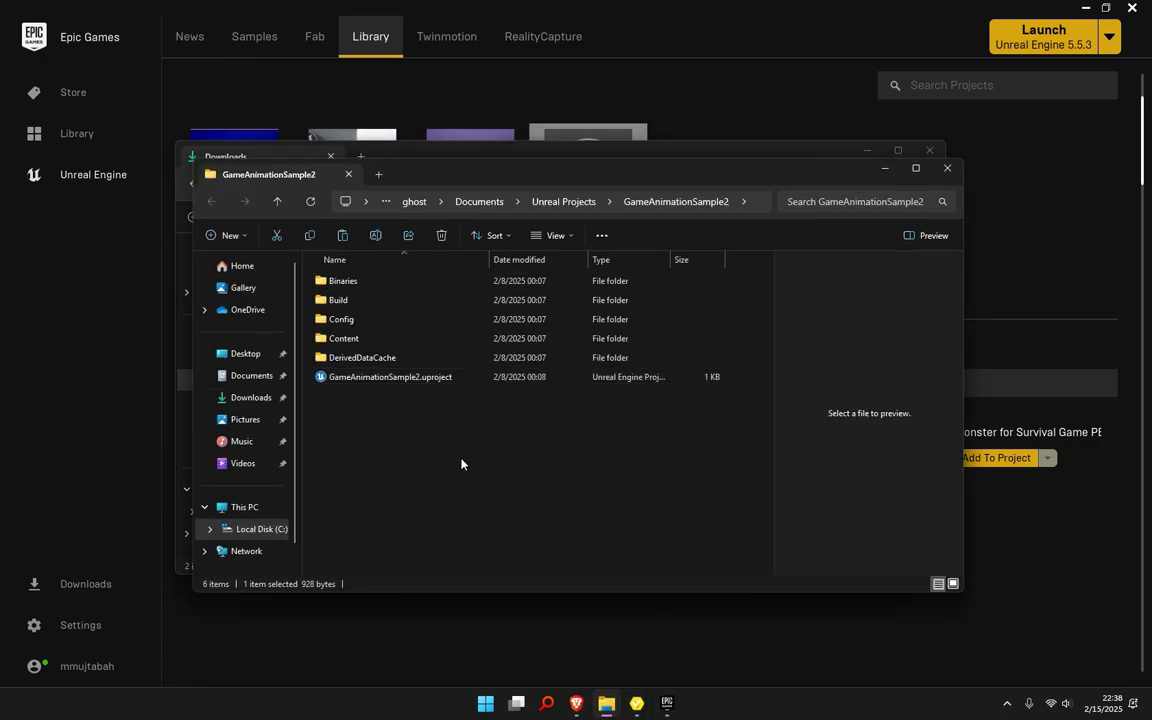
click(461, 464)
key(ctrl+v)
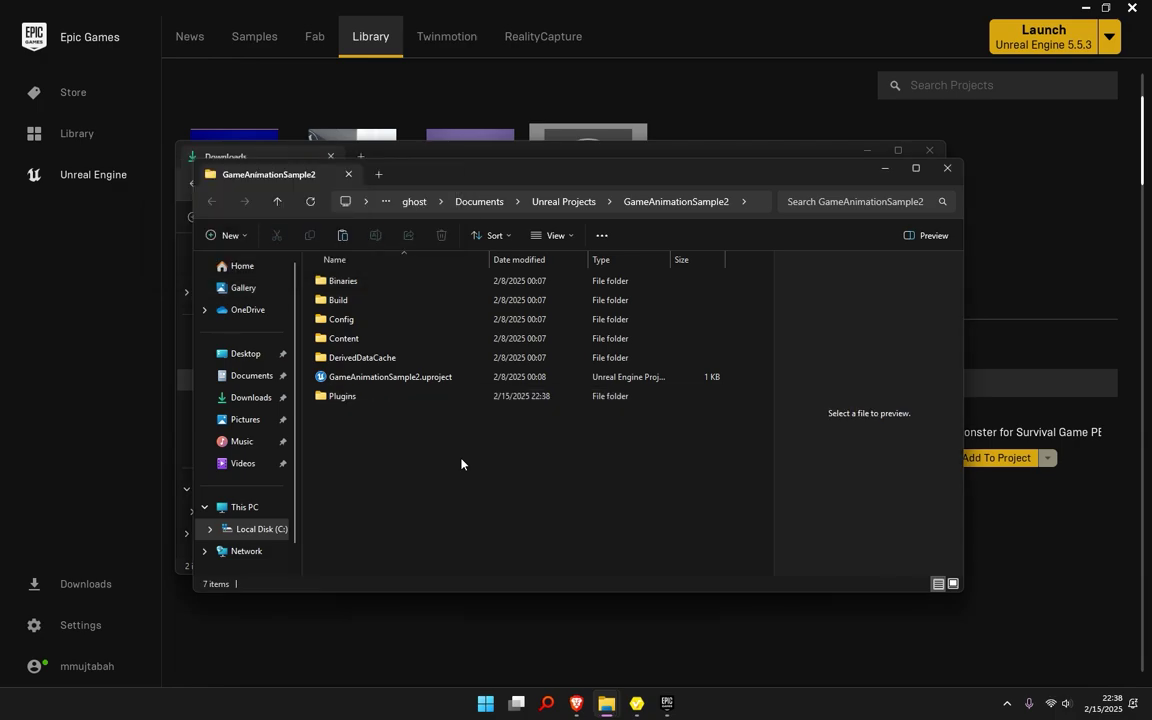
click(430, 382)
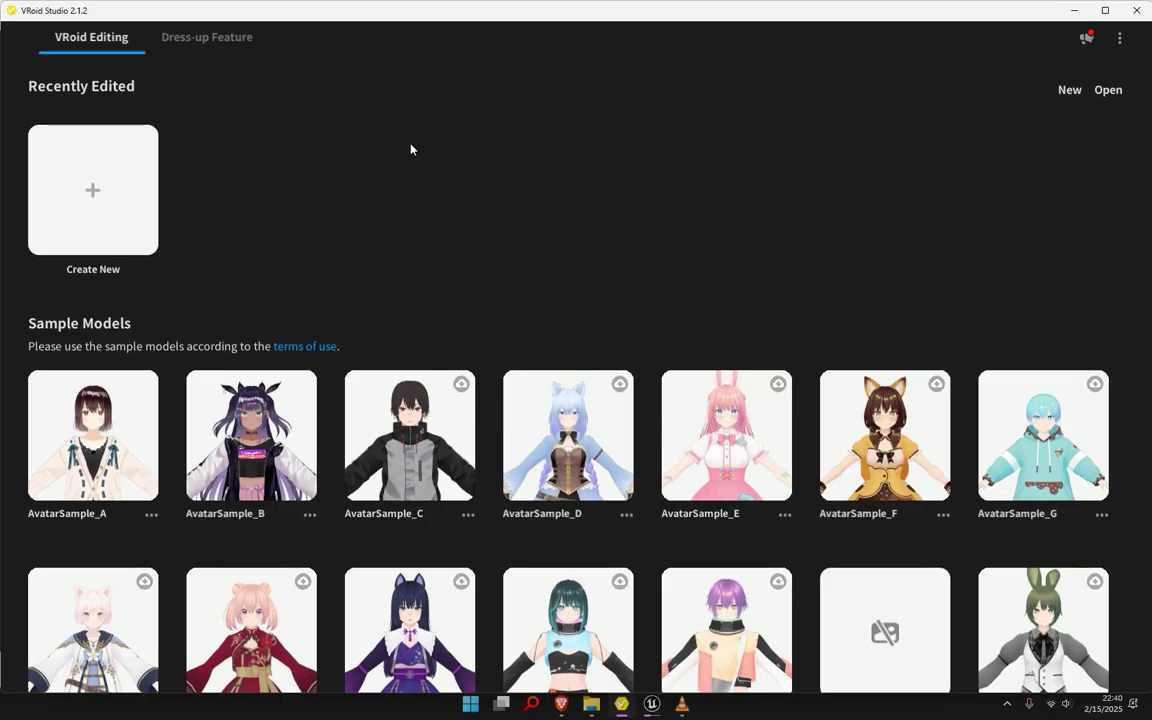
Step: Switch to VRoid Studio and open the AvatarSample_B sample model for editing
scroll(401, 170, down, 1)
scroll(401, 198, up, 1)
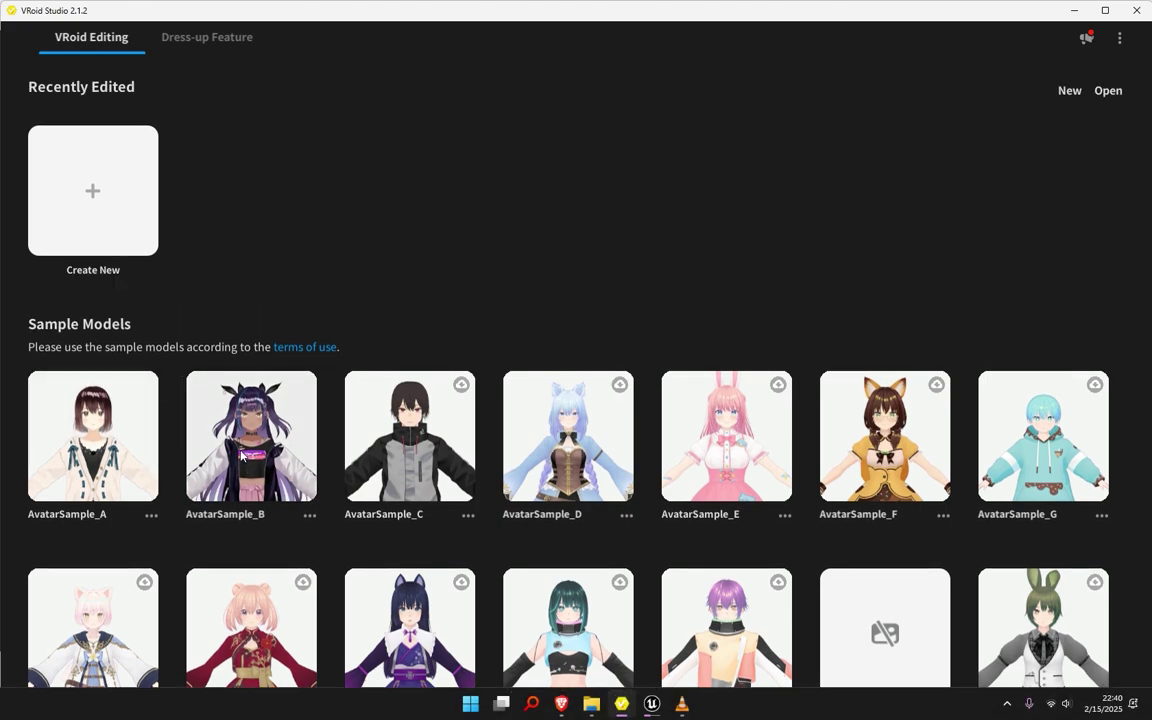
click(245, 431)
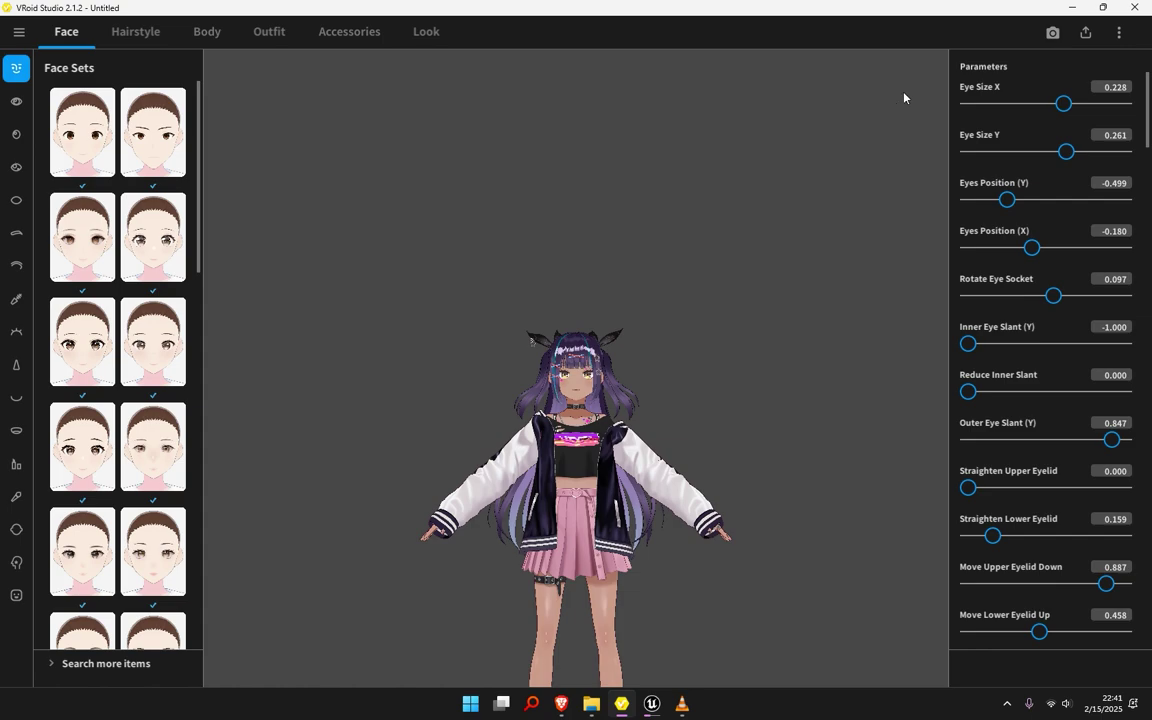
Step: Start exporting the avatar as VRM and go through its VRM settings
click(1086, 32)
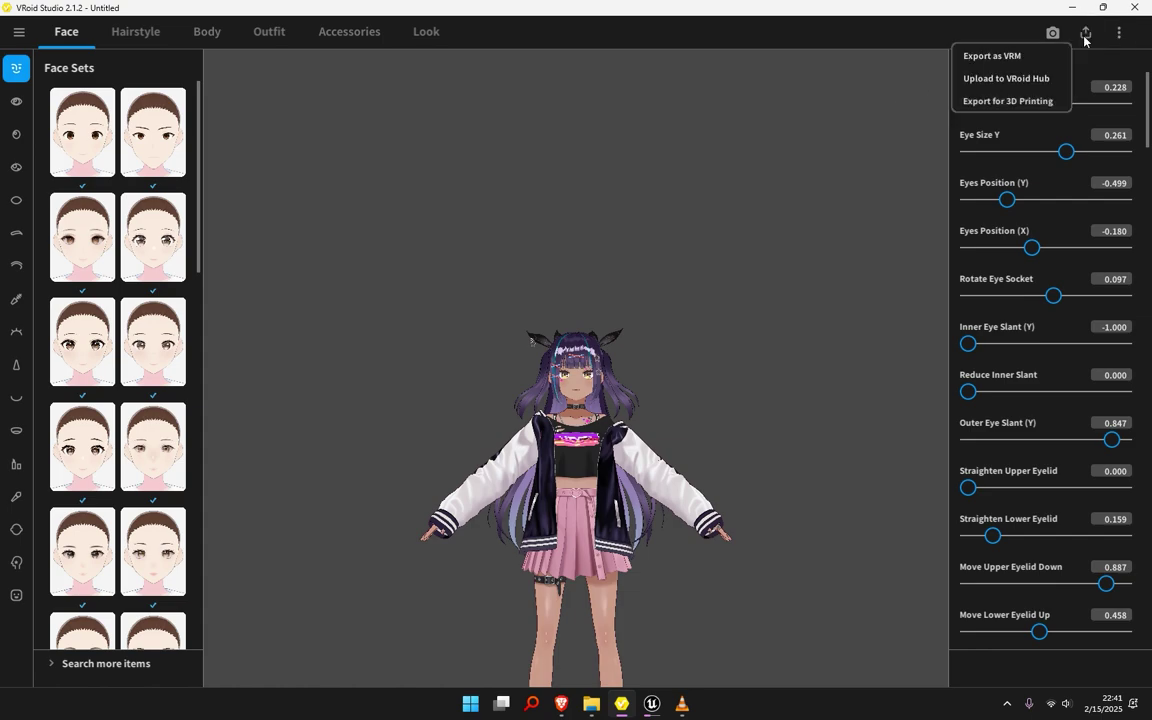
click(1028, 64)
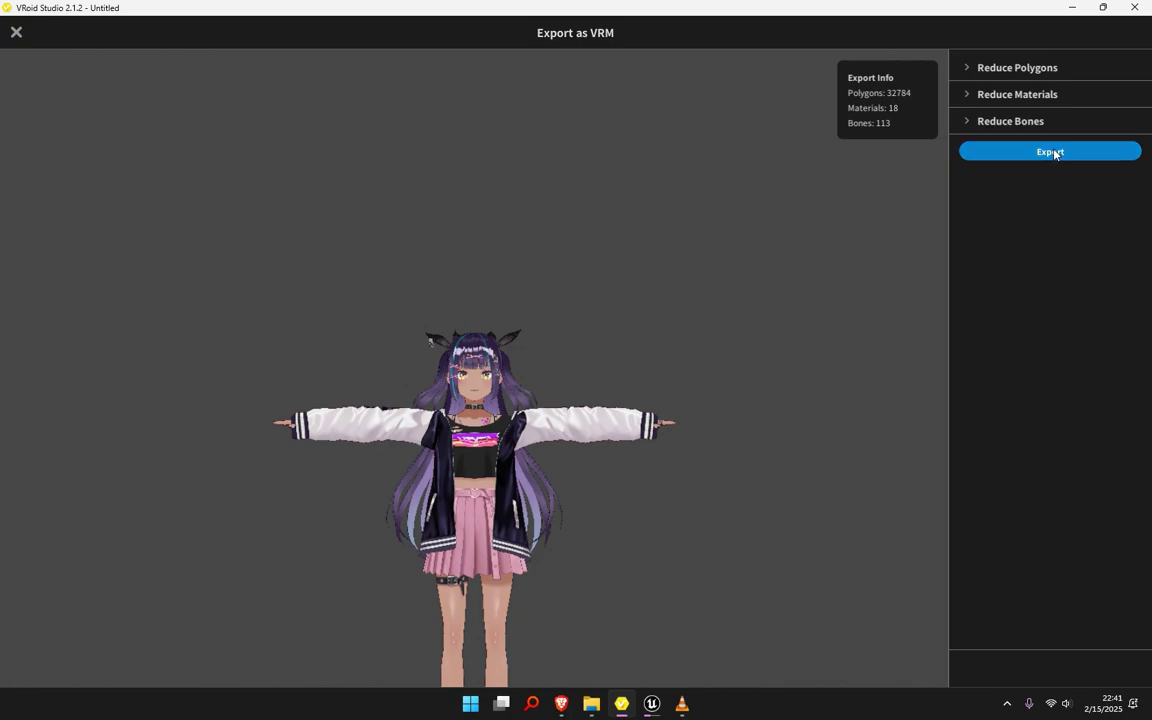
click(1066, 154)
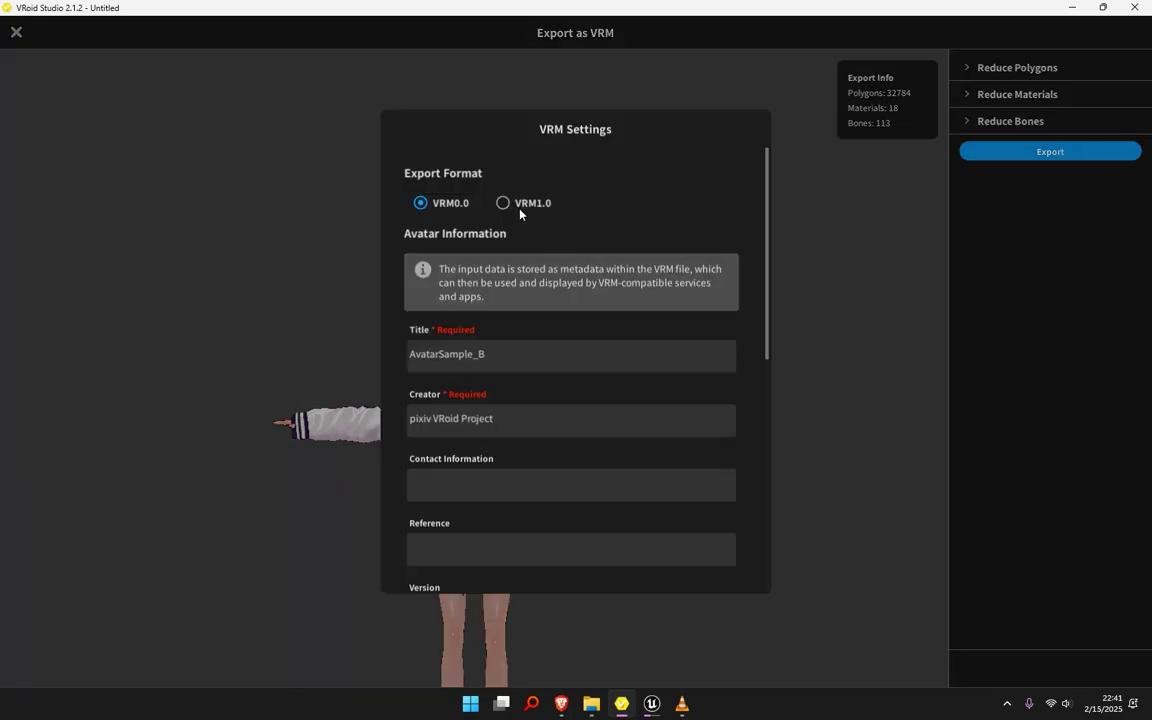
scroll(617, 329, down, 10)
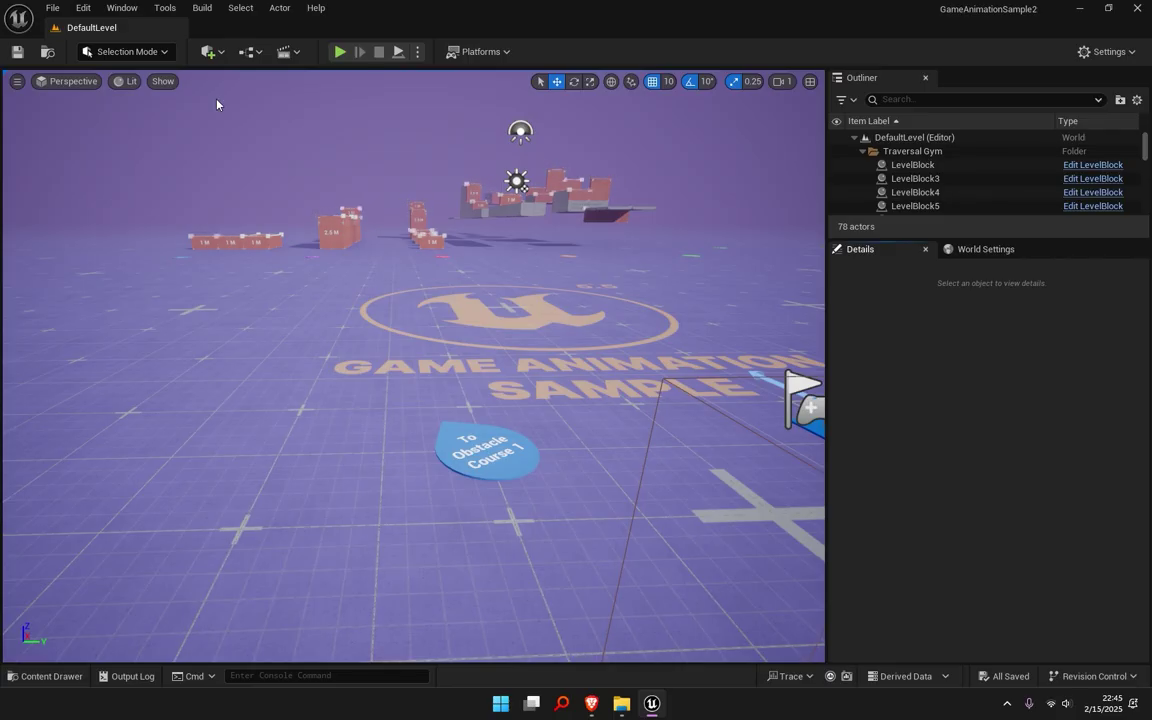
Step: Check in the project's plugin list that the VRM4U plugin is enabled
click(63, 7)
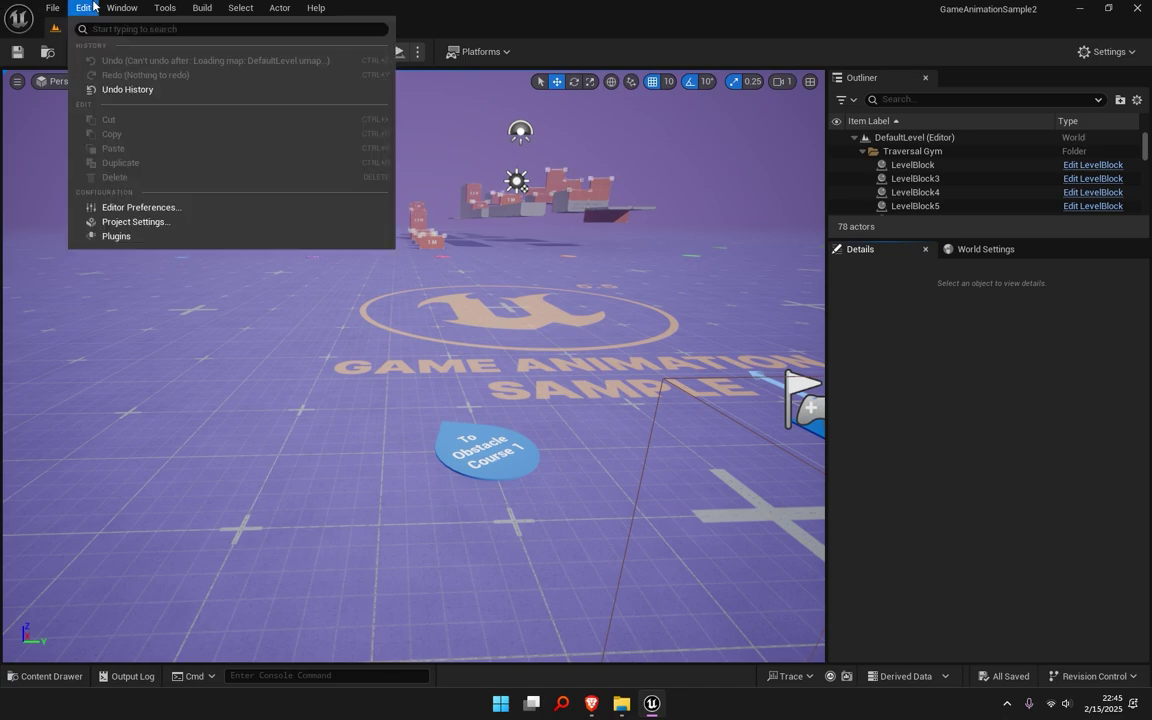
click(185, 236)
click(555, 155)
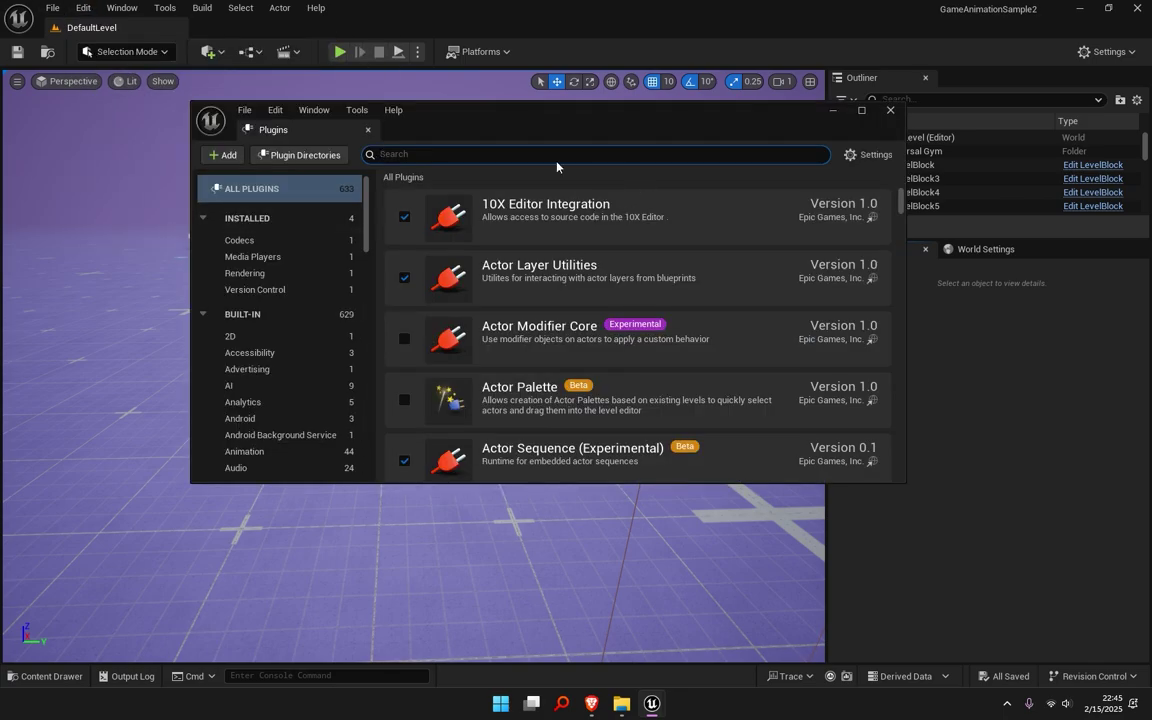
text(vrm)
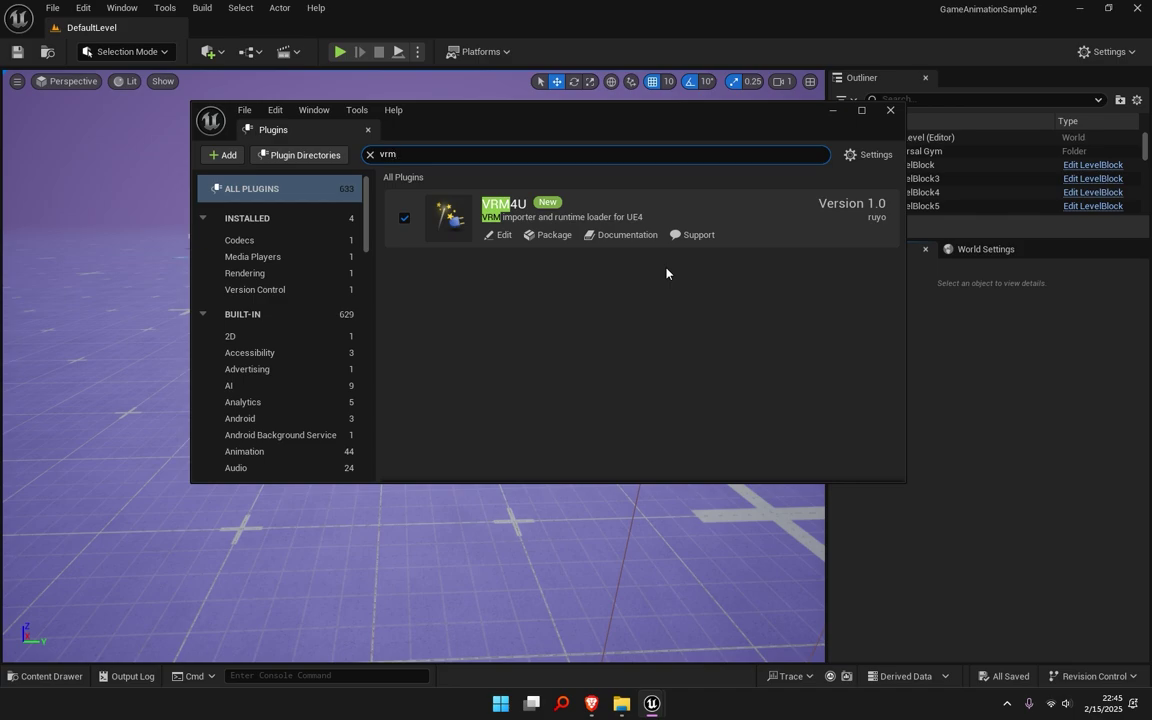
click(891, 110)
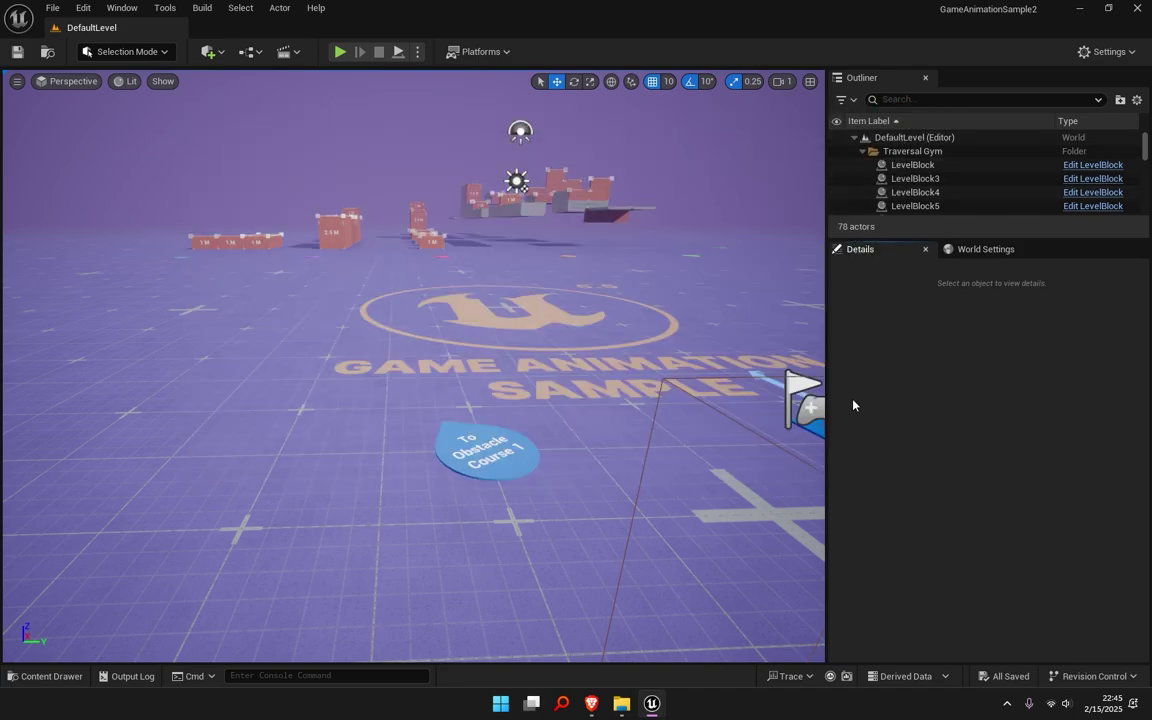
Step: Create a folder named AnimeCharacter in the project's Content folder and open it
key(ctrl+space)
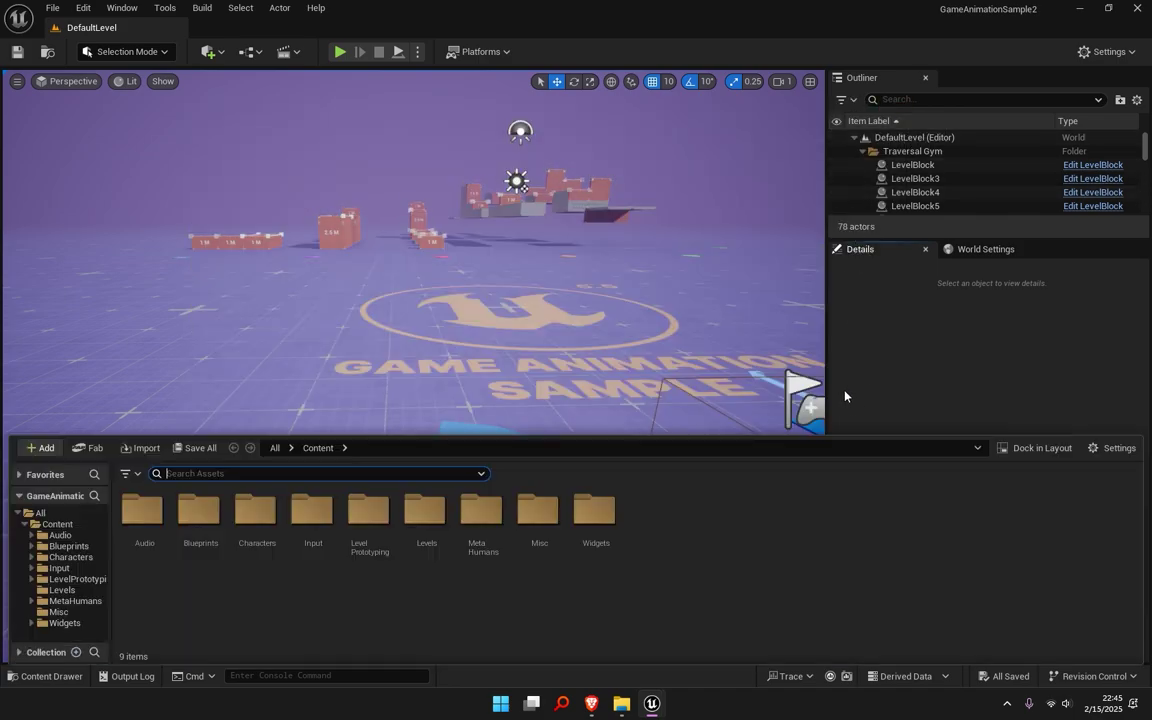
right_click(634, 598)
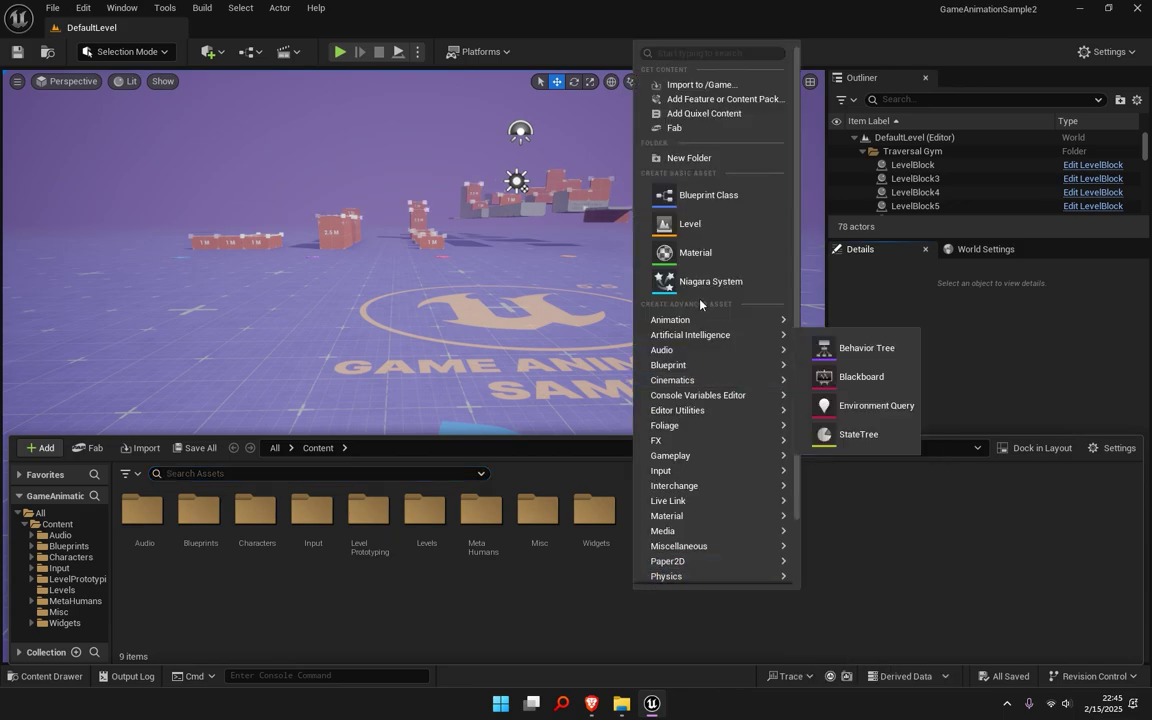
click(743, 160)
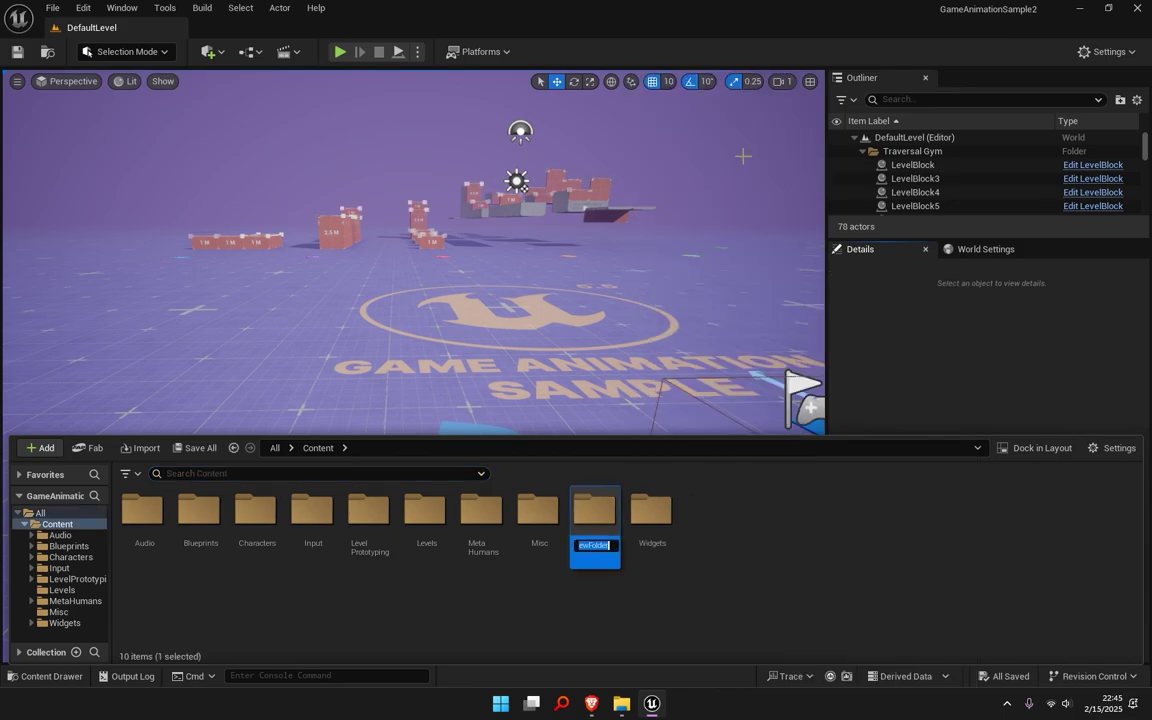
text(AnimeCV)
key(BackSpace)
key(BackSpace)
text(Character)
key(Return)
key(Return)
Step: Import AvatarSample_B.vrm from Downloads into the AnimeCharacter folder with the default VRM import options
mouse_move(632, 707)
click(692, 625)
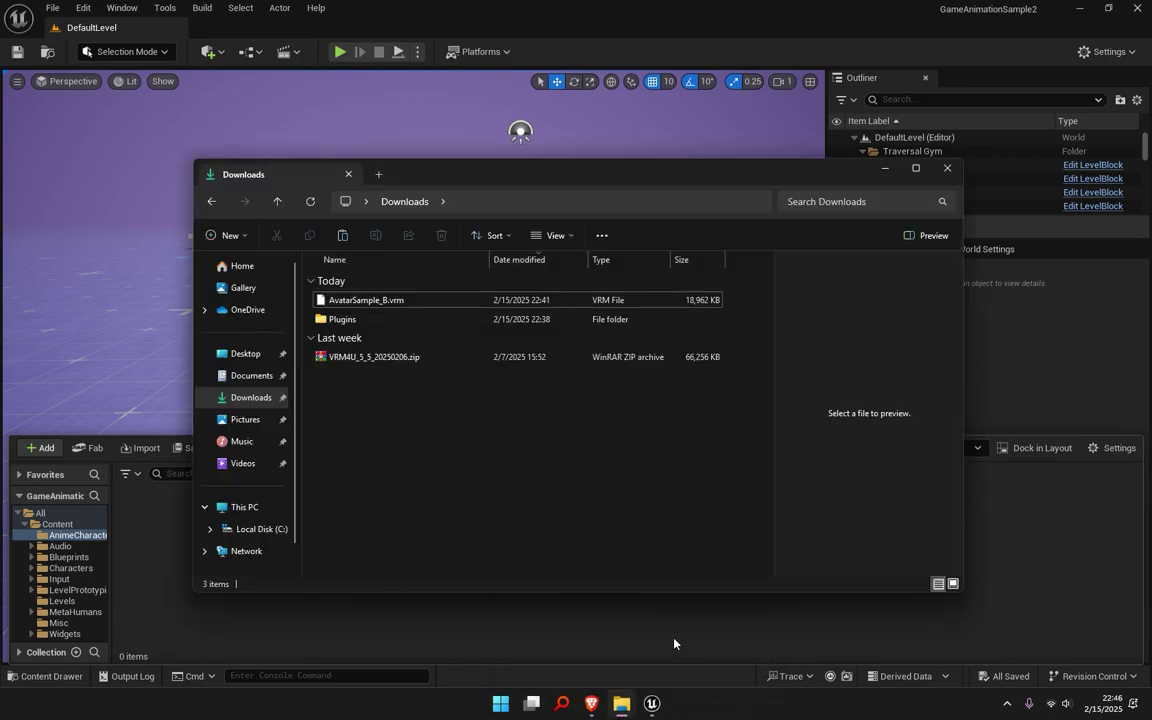
drag(573, 185, 756, 178)
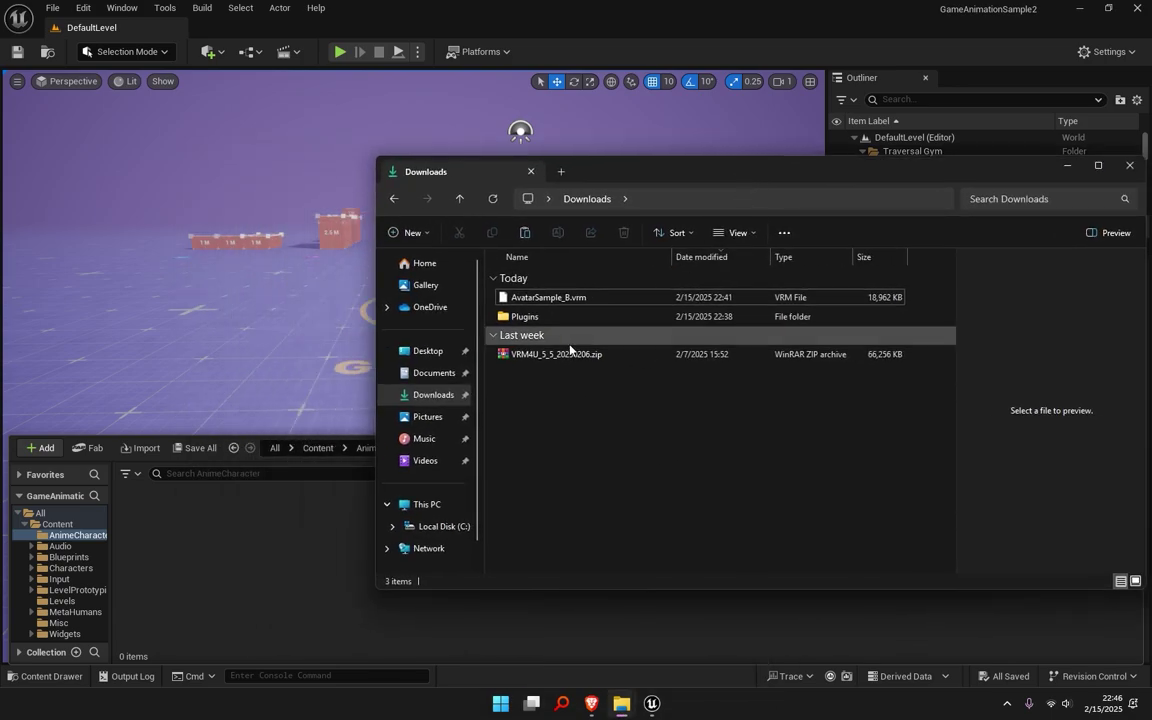
click(545, 297)
drag(545, 297, 234, 589)
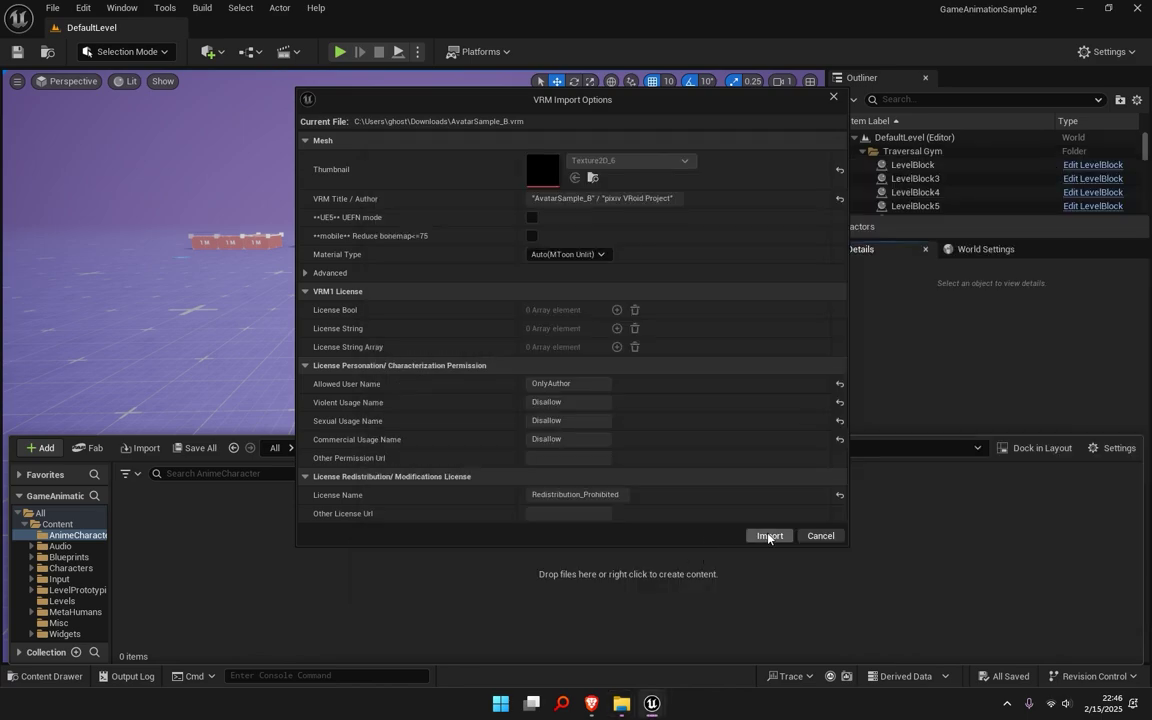
click(769, 535)
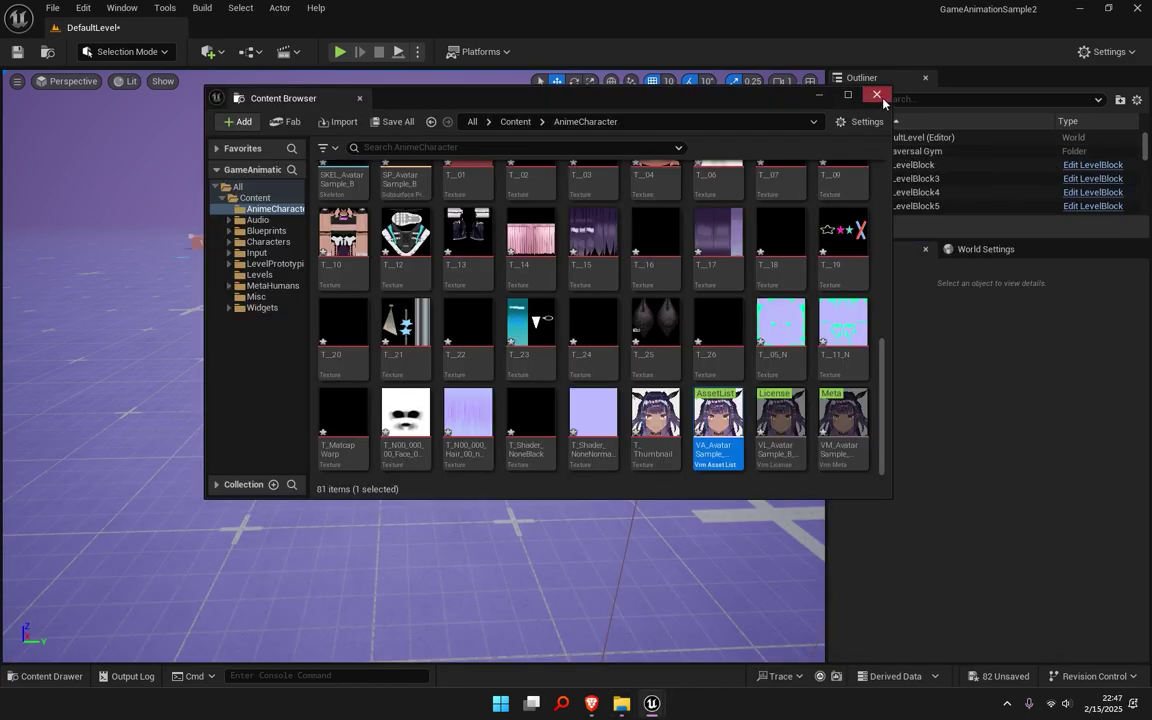
click(879, 97)
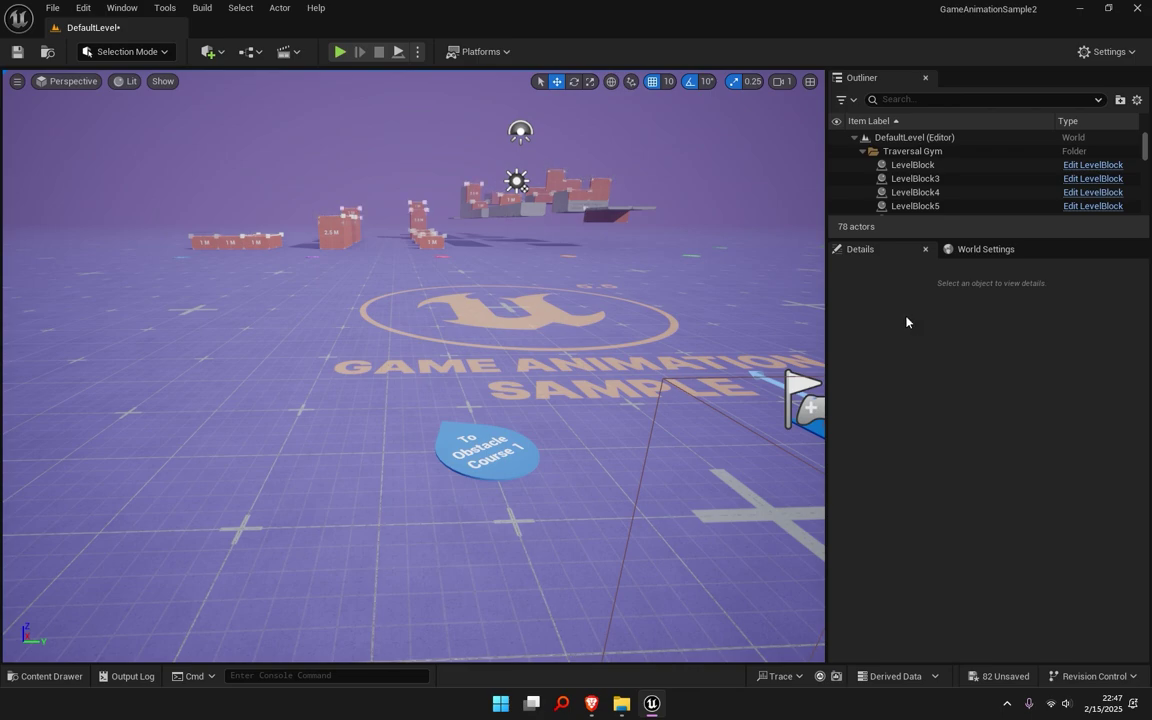
Step: Locate the level's default pawn class asset from World Settings and open the RetargetedCharacters folder inside Blueprints
click(976, 251)
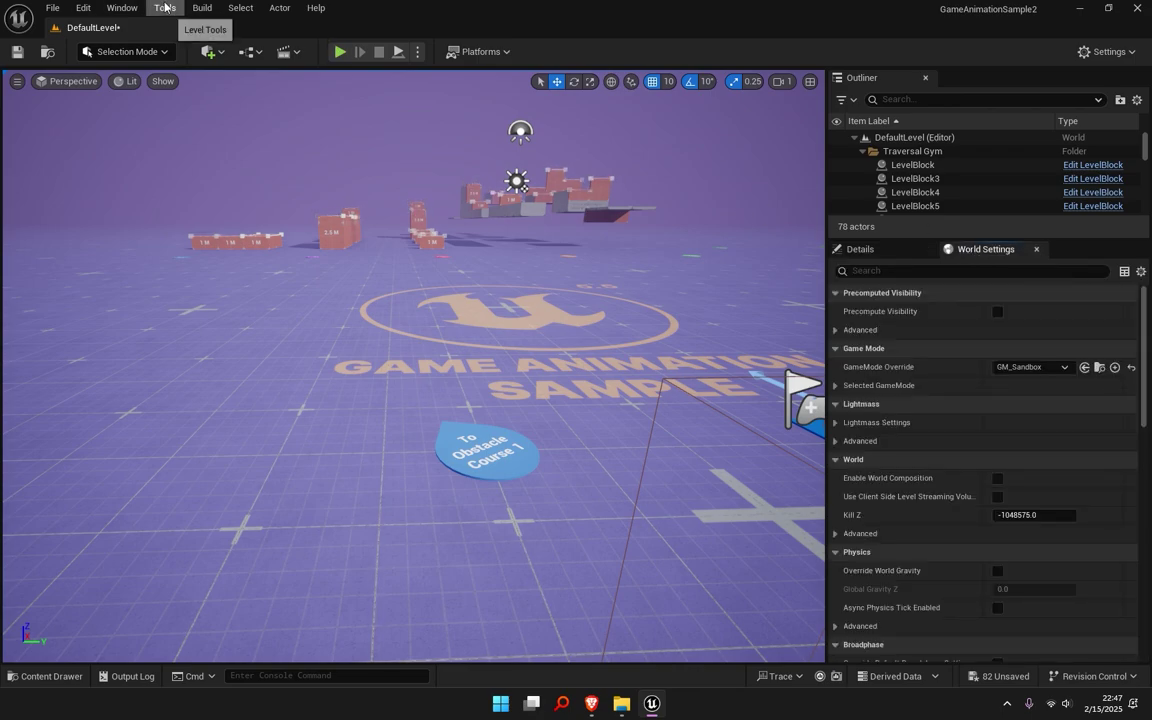
click(125, 8)
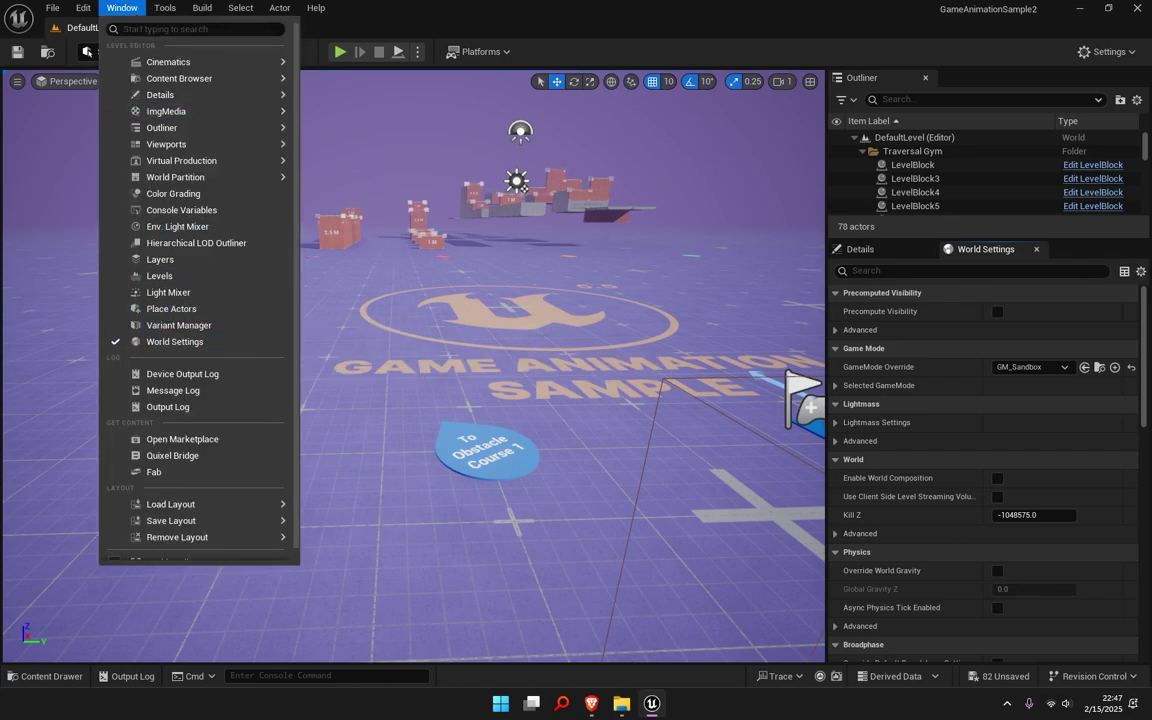
click(866, 385)
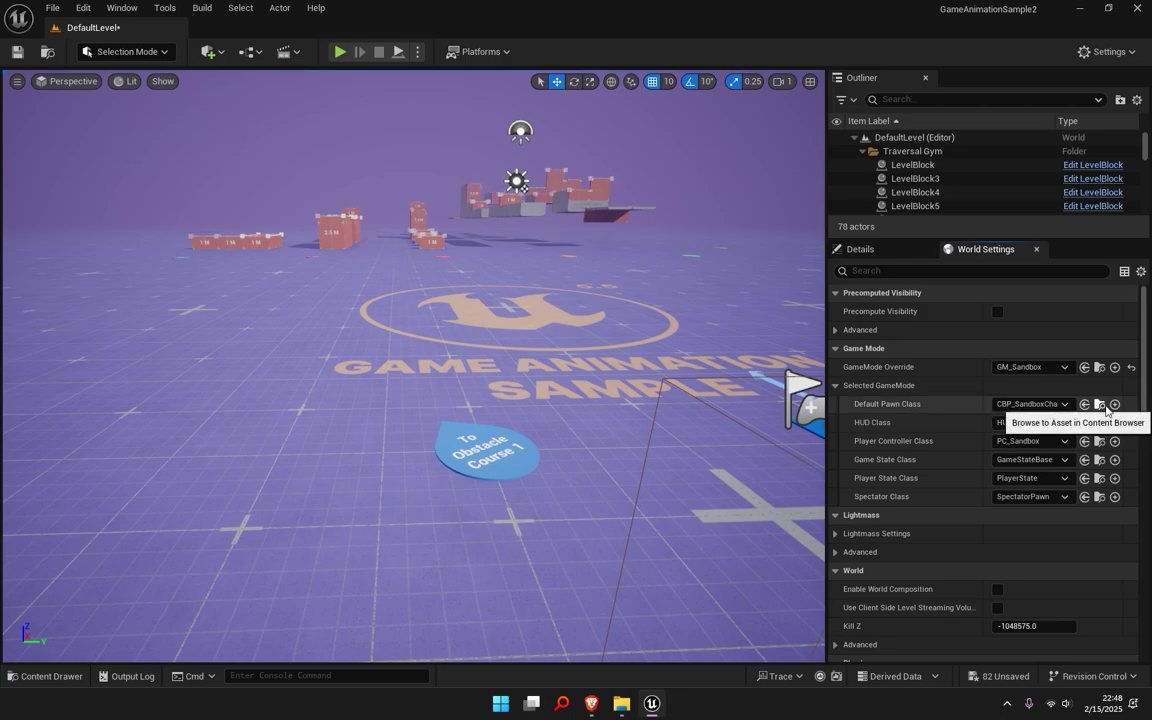
click(1099, 405)
click(369, 515)
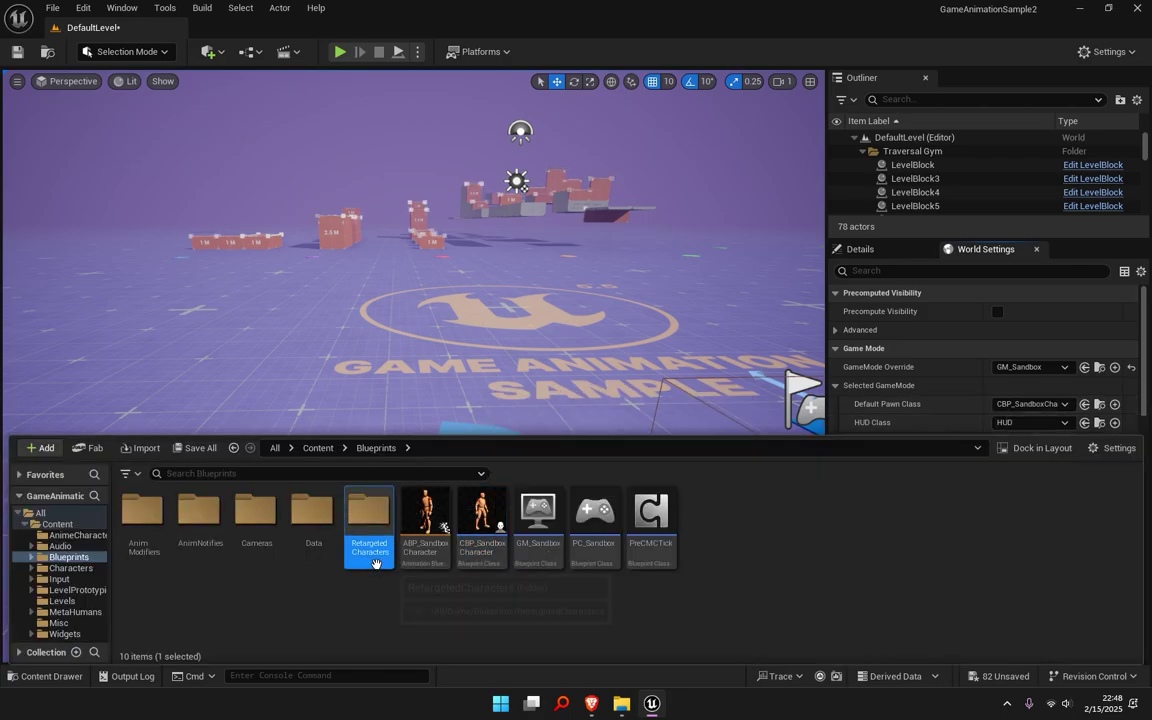
double_click(371, 520)
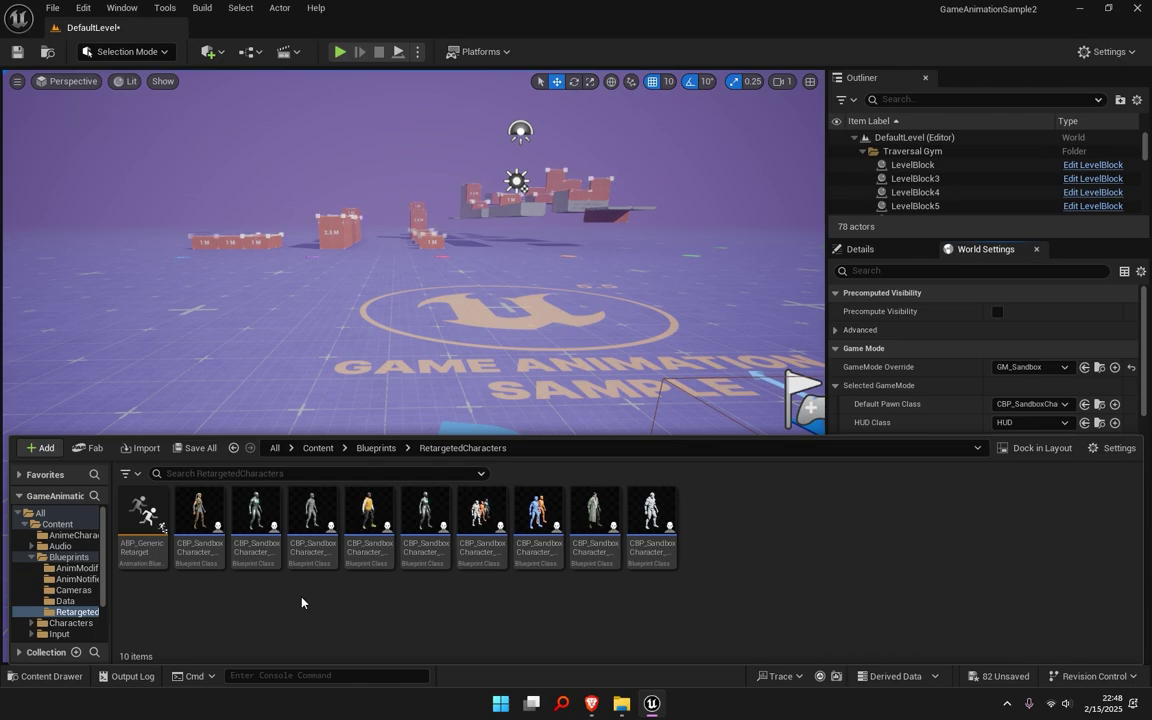
Step: Duplicate the CBP_SandboxCharacter_Quinn blueprint and name the copy CBP_Anime
right_click(422, 522)
click(442, 637)
click(422, 565)
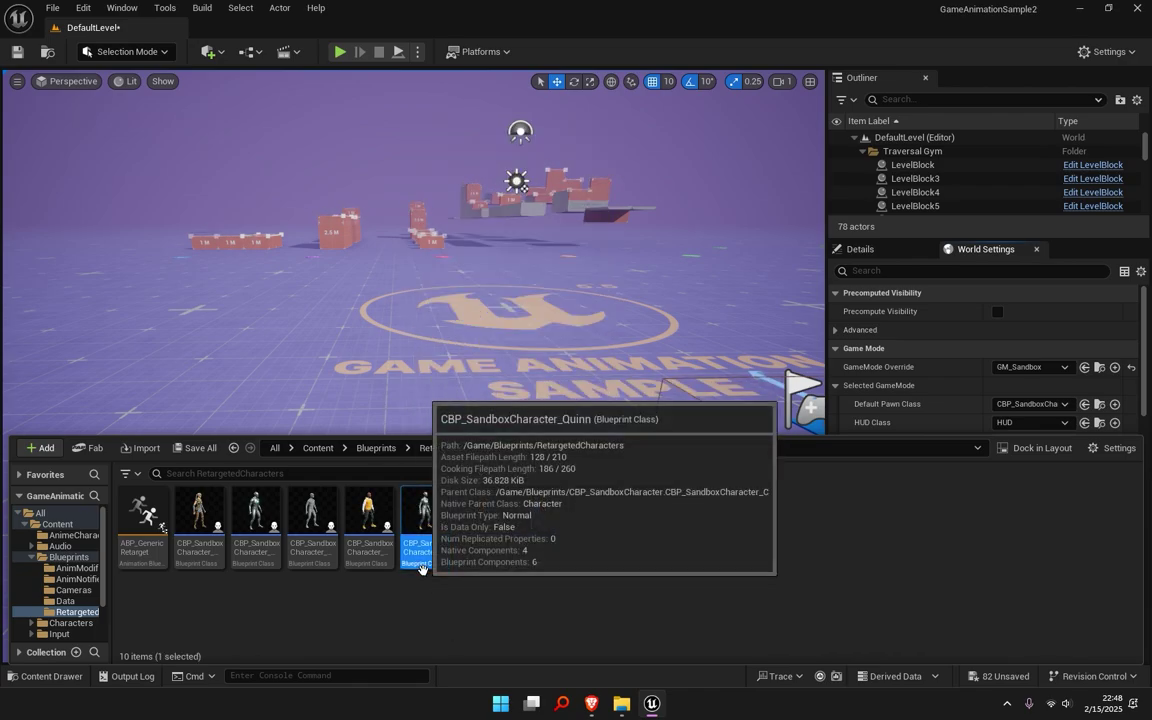
key(ctrl+d)
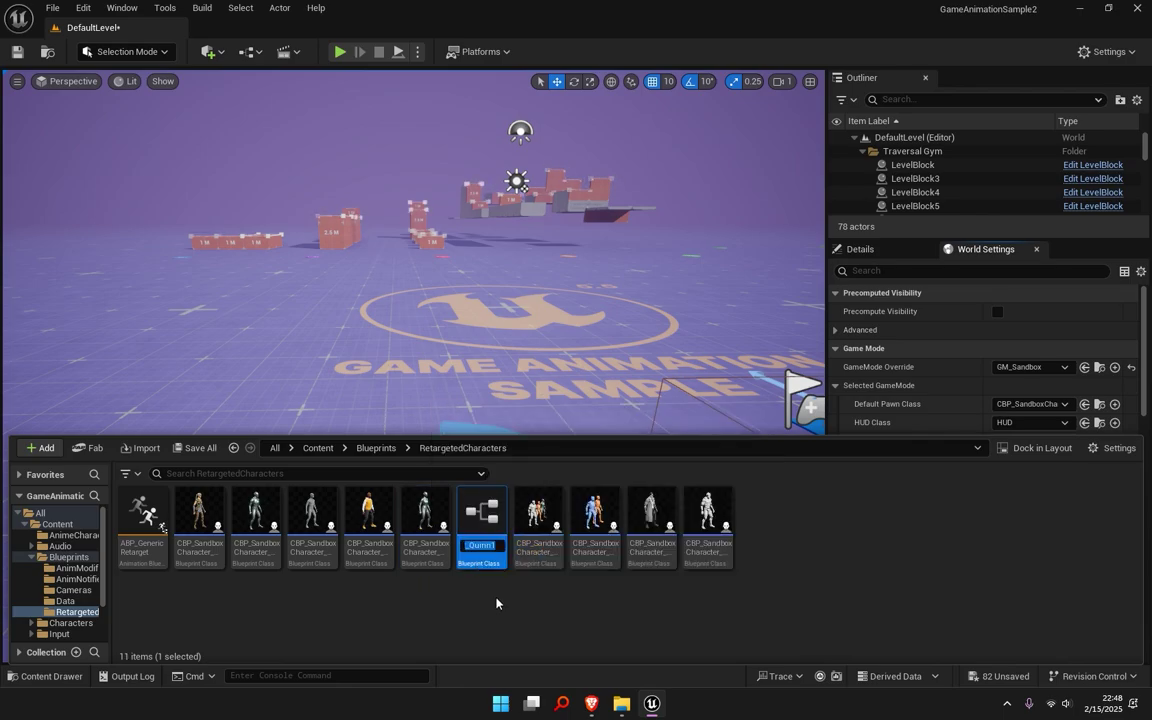
text(CBP_)
text(Anime)
key(Return)
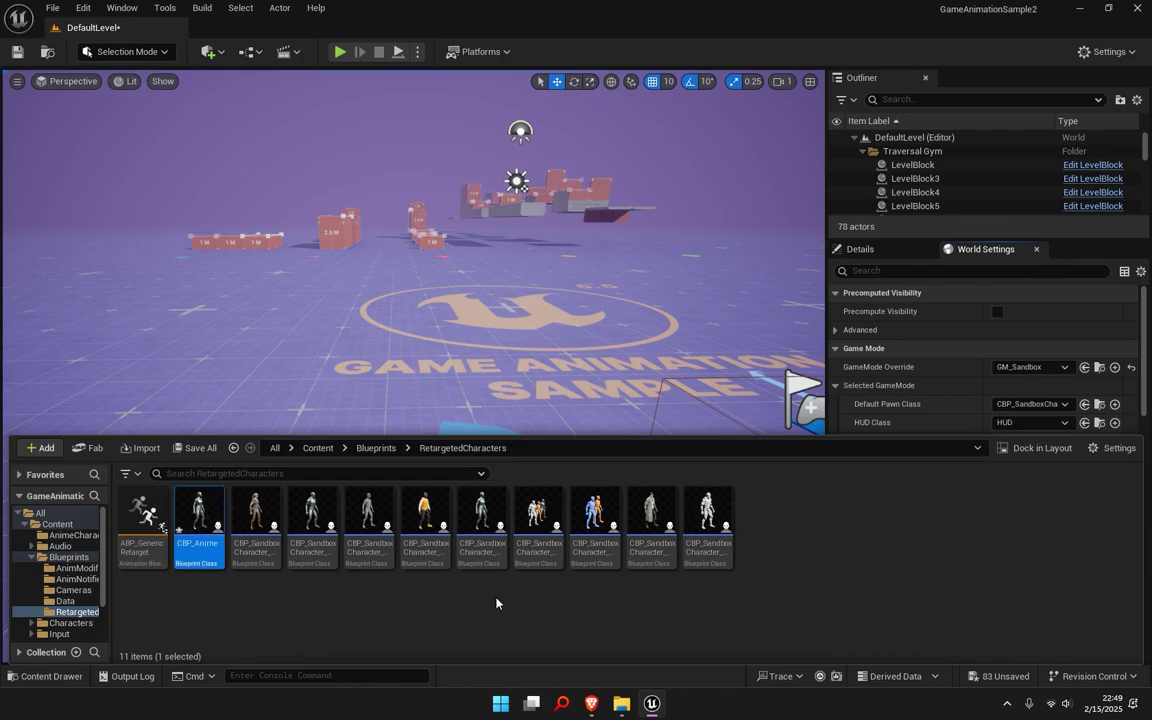
Step: Open CBP_Anime and assign SK_AvatarSample_B as the Skeletal Mesh Asset of its SkeletalMesh component
key(Return)
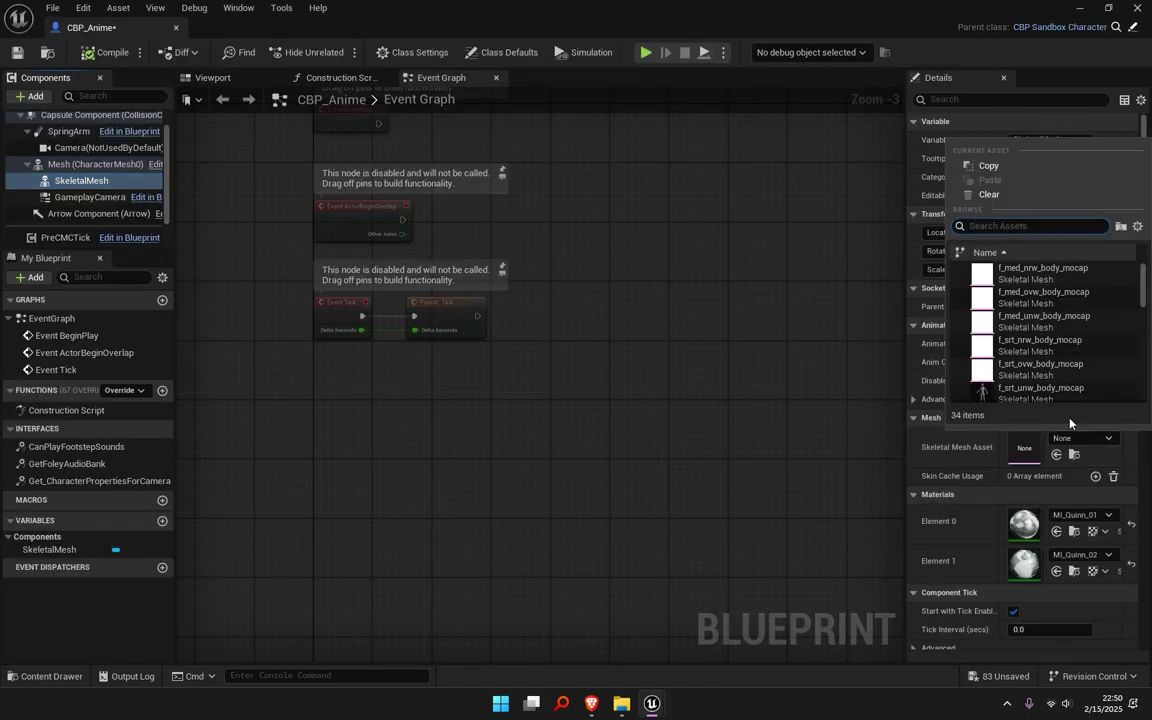
text(avat)
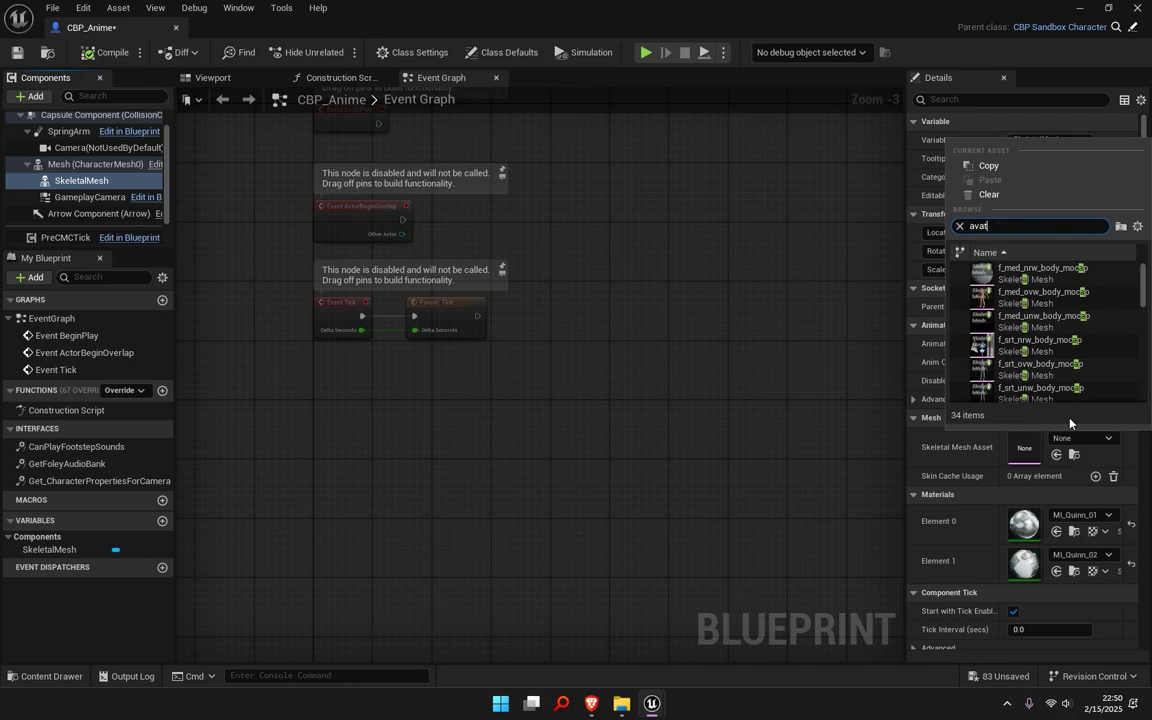
click(1030, 272)
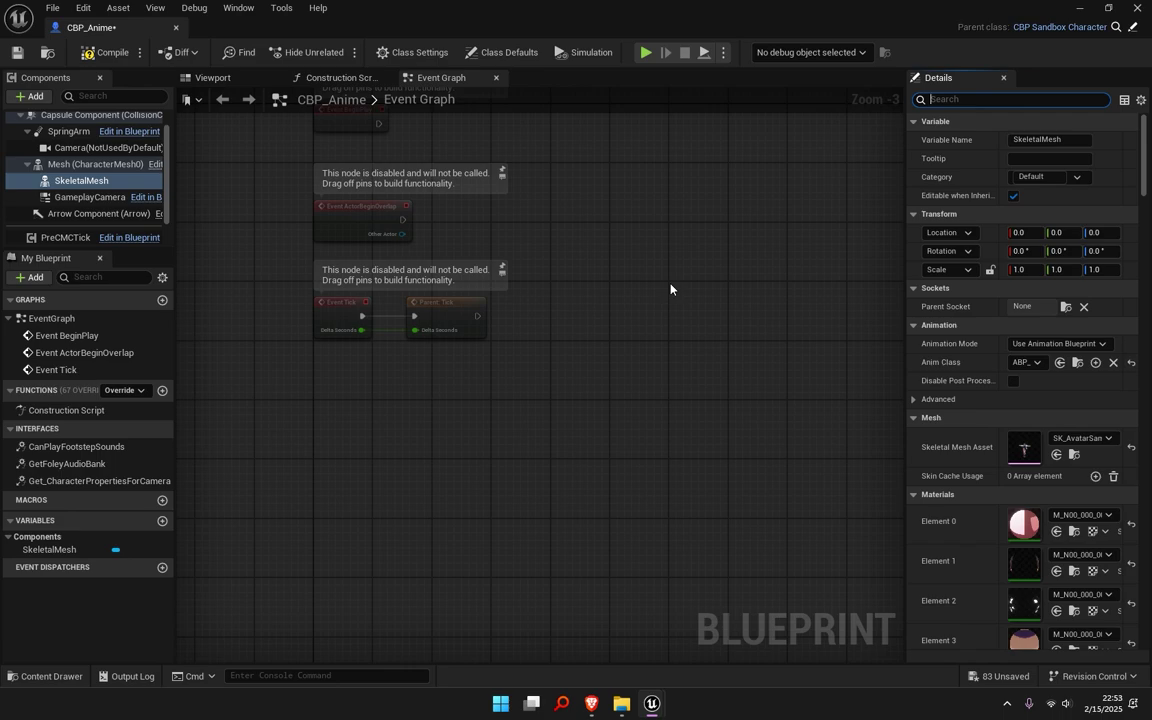
Step: Set the SkeletalMesh component's first component tag to RTG_Anime
text(comop)
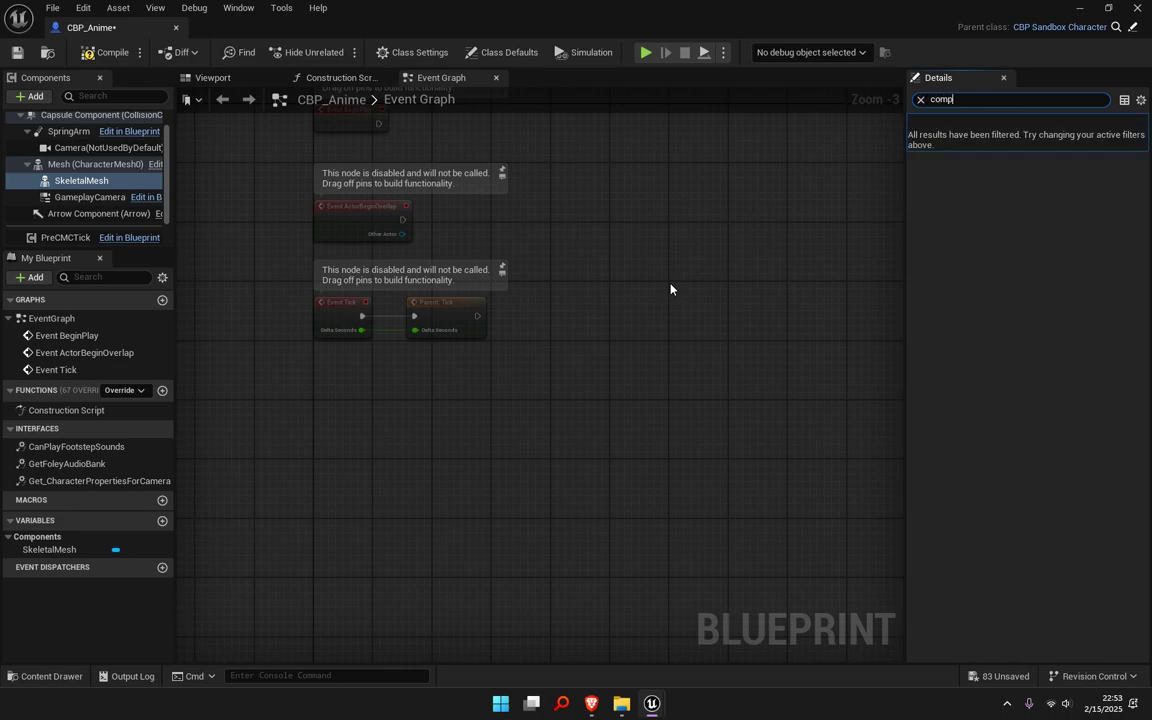
text(onent tag)
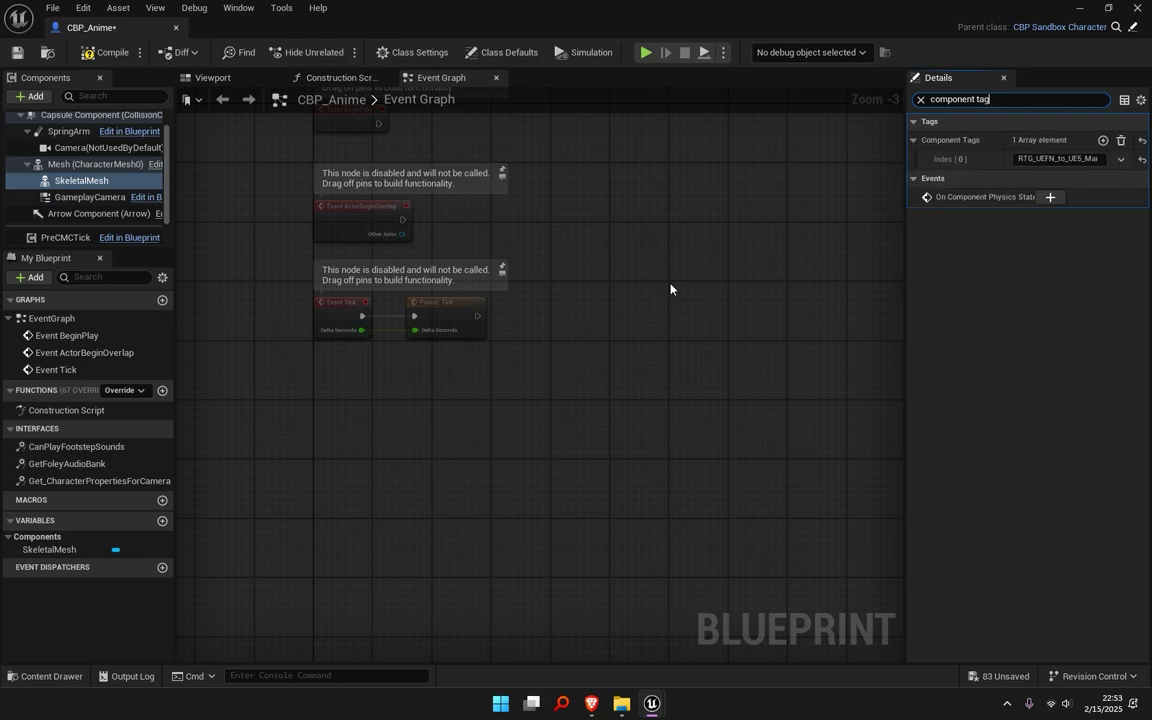
click(1043, 159)
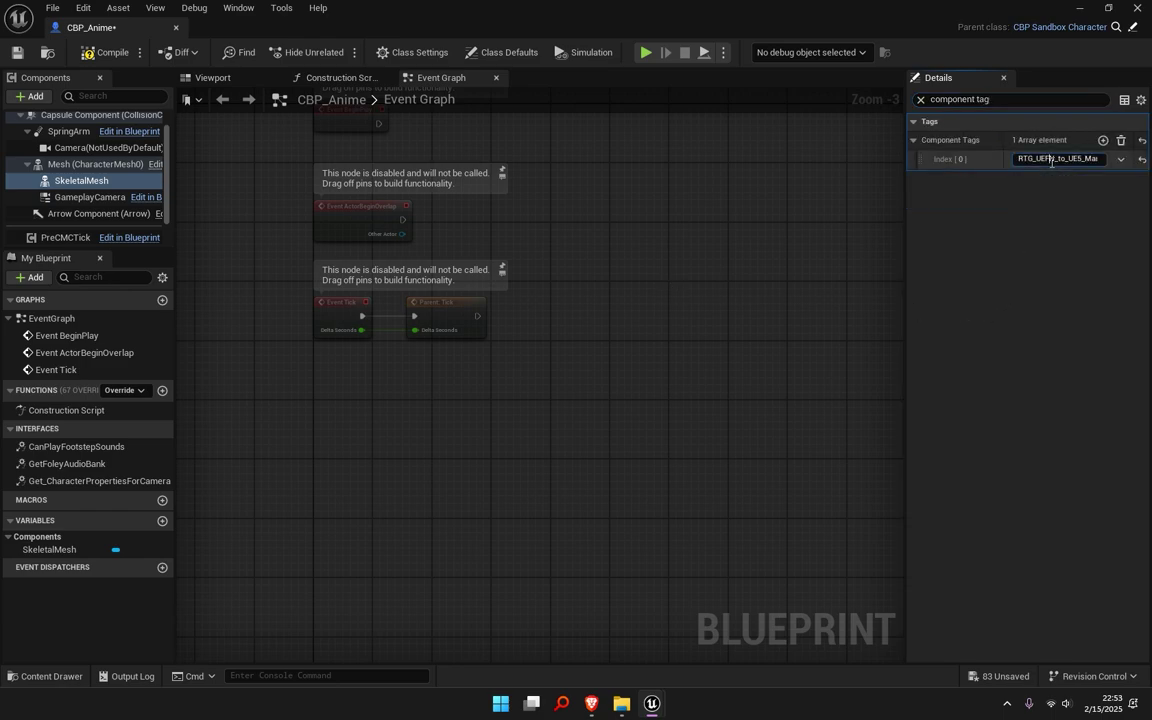
text(RTG_Anime)
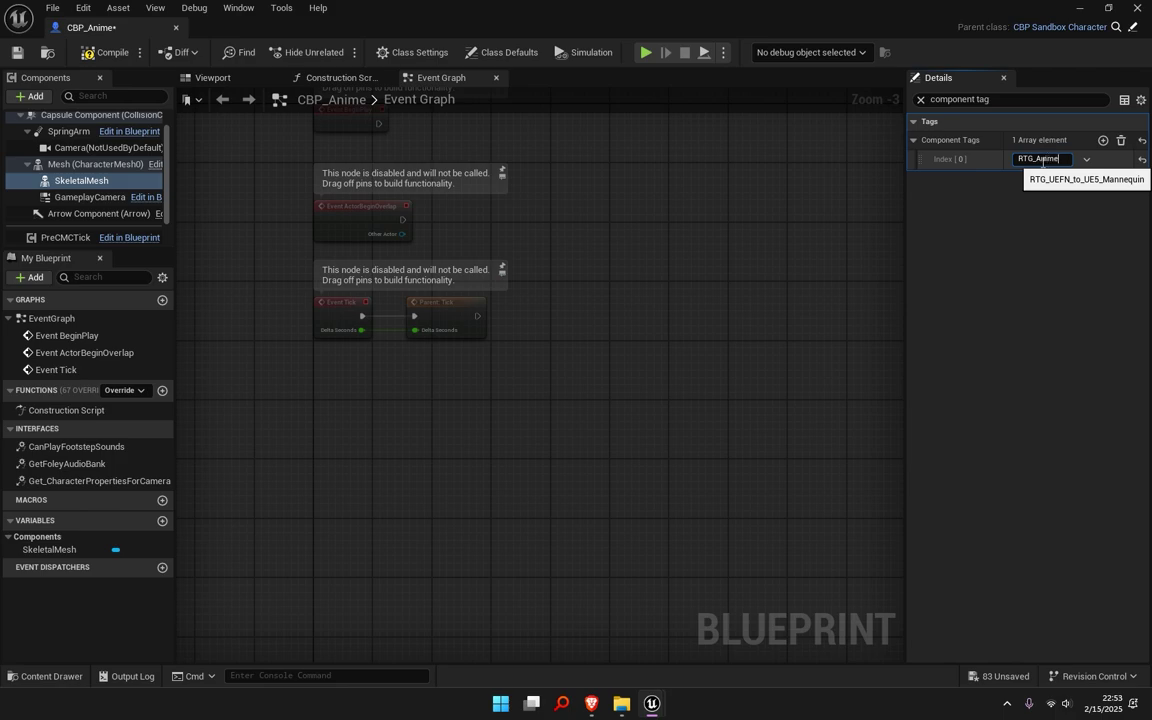
key(Return)
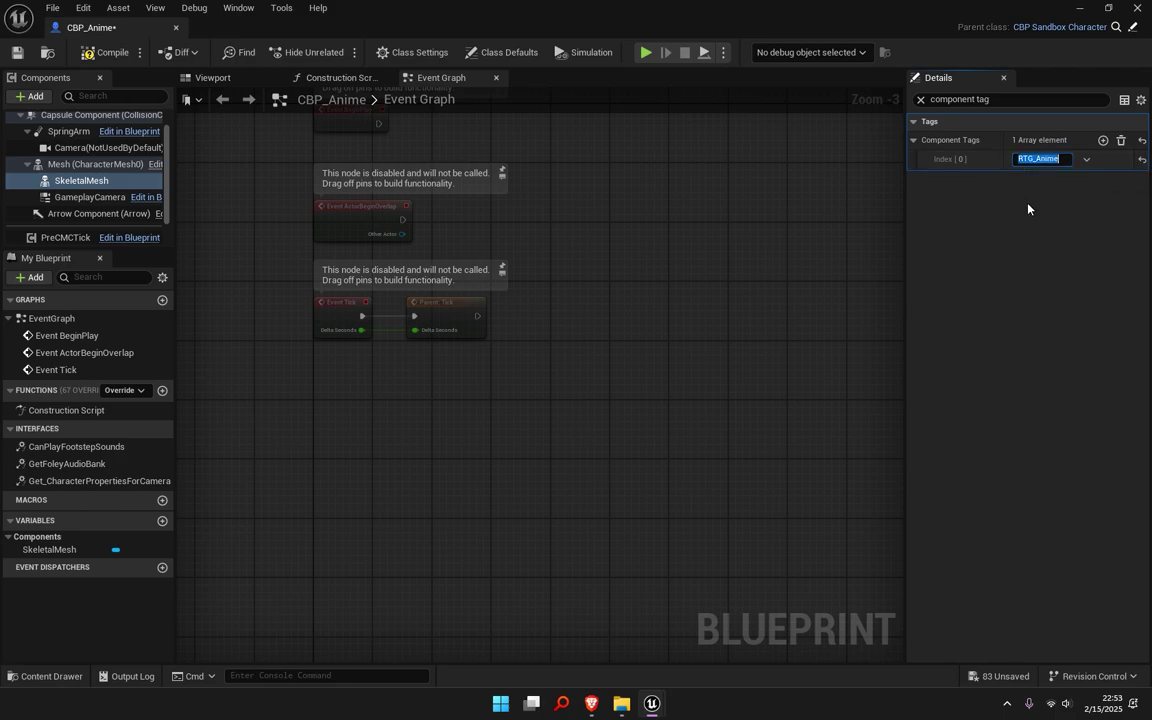
click(921, 99)
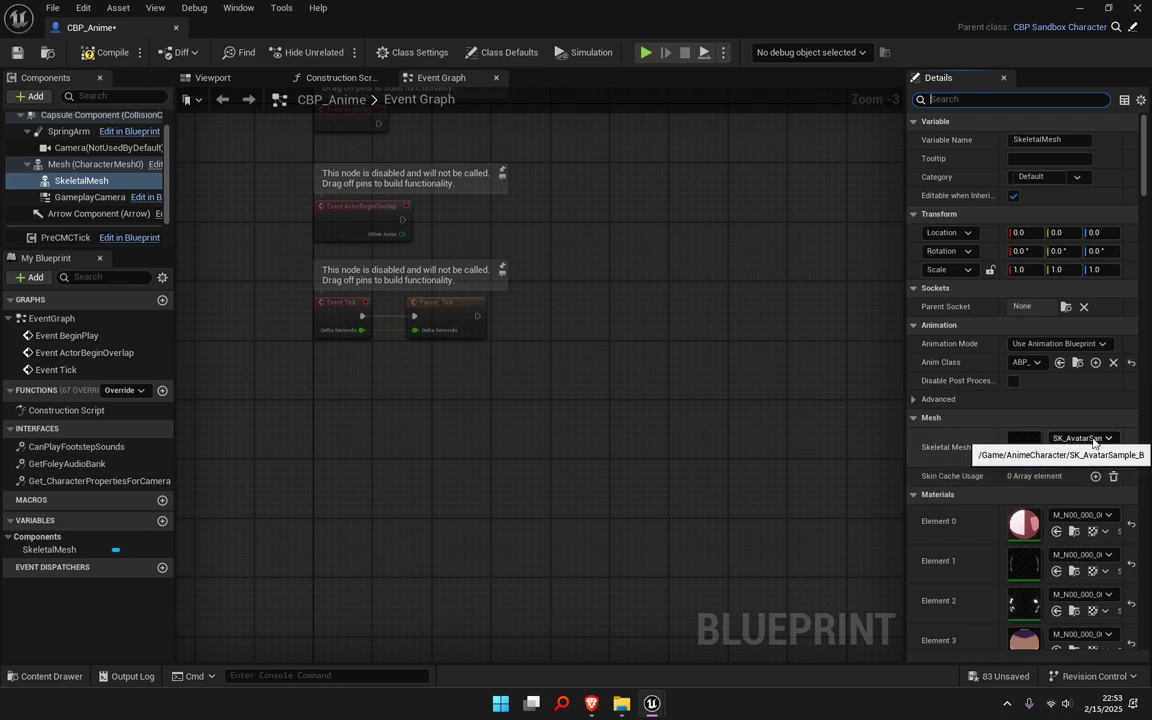
click(101, 166)
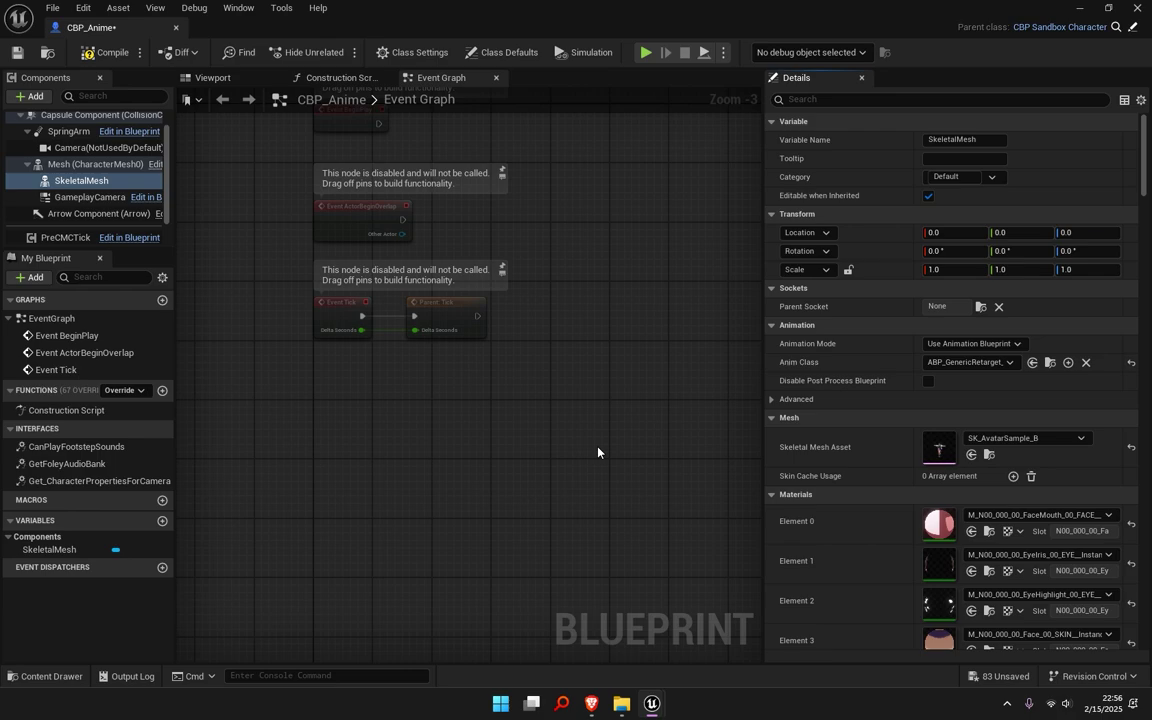
Step: Open the ABP_GenericRetarget blueprint used as the component's Anim Class and expand its IKRetargeter Map to review the entries
click(1050, 362)
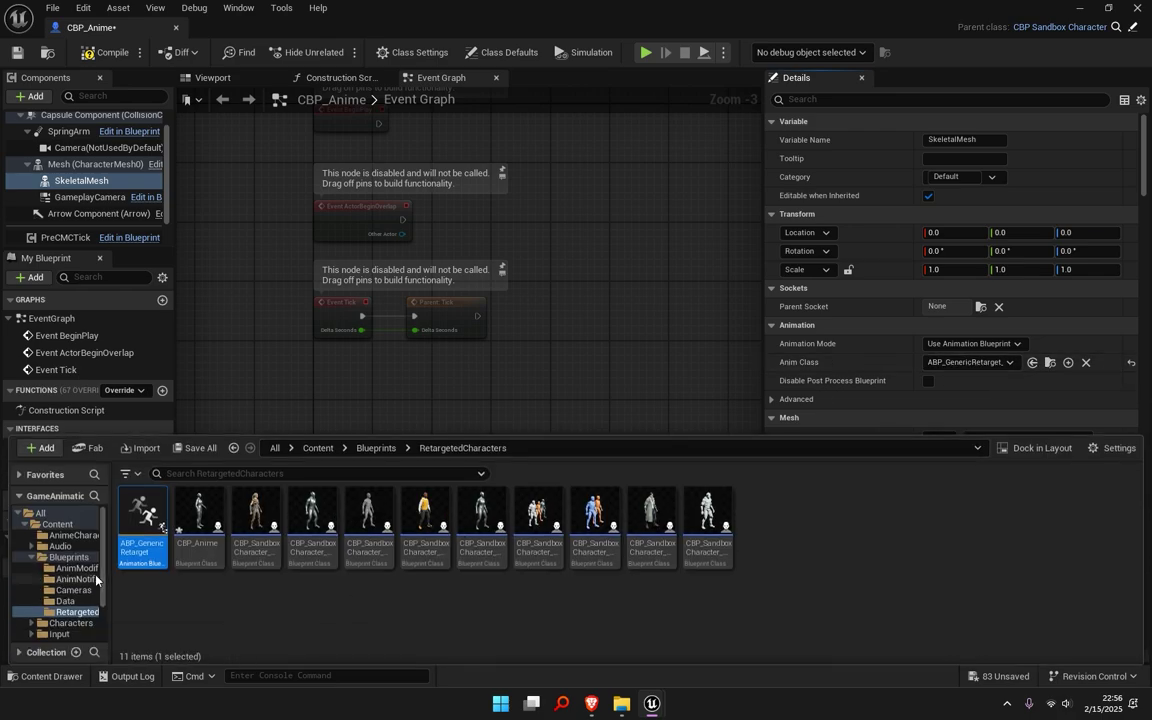
double_click(142, 515)
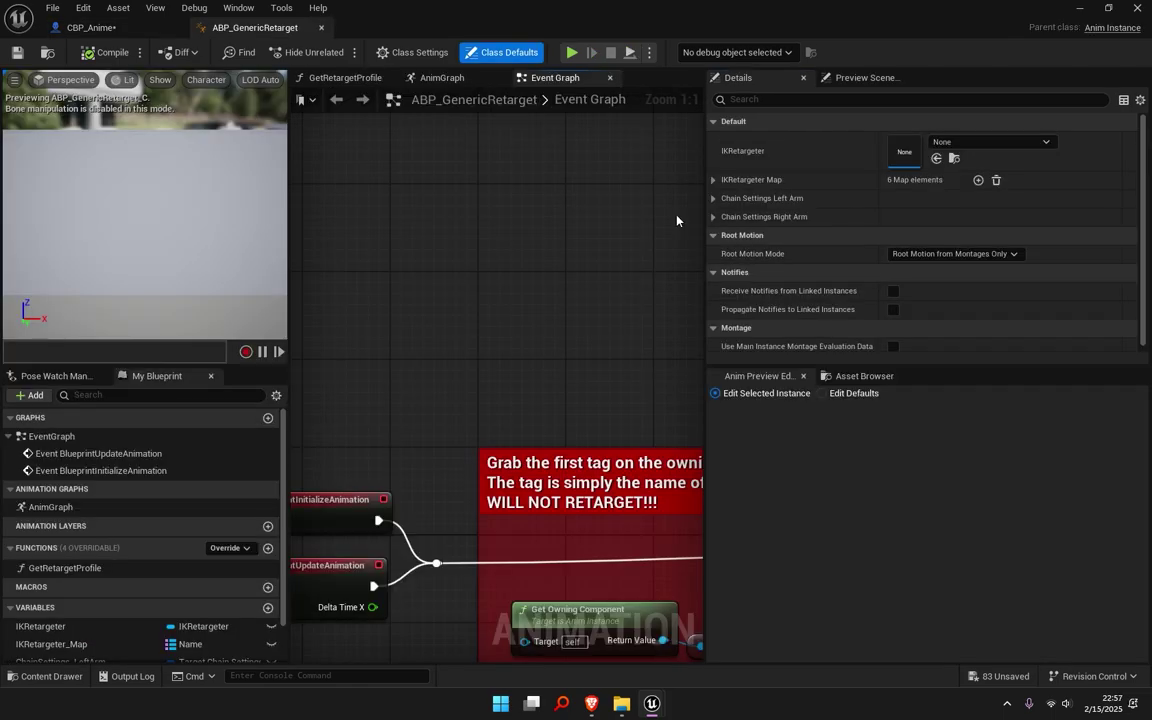
click(713, 180)
click(713, 180)
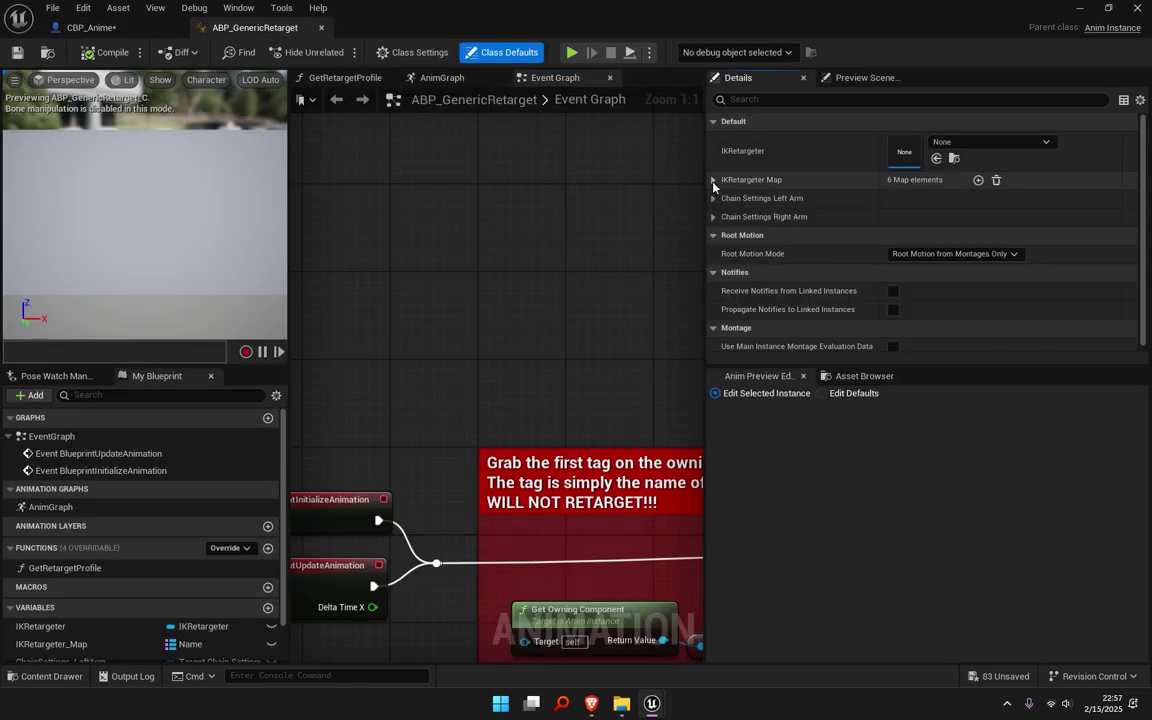
click(713, 180)
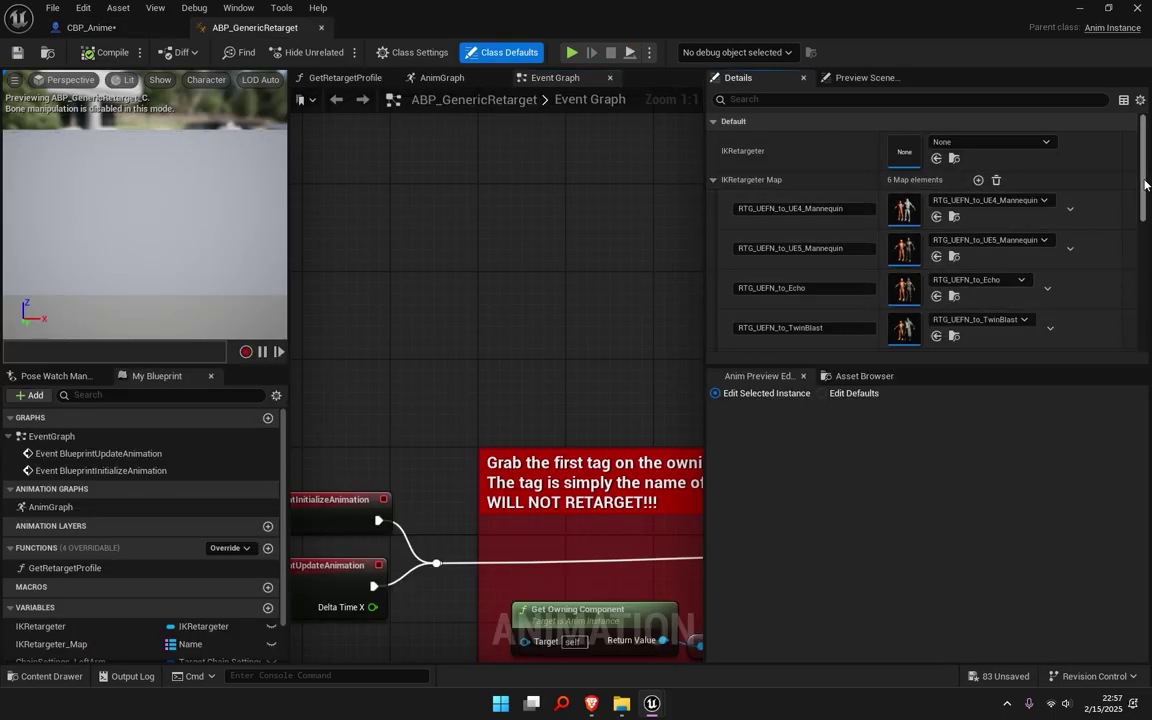
scroll(1146, 202, down, 2)
scroll(1146, 202, down, 3)
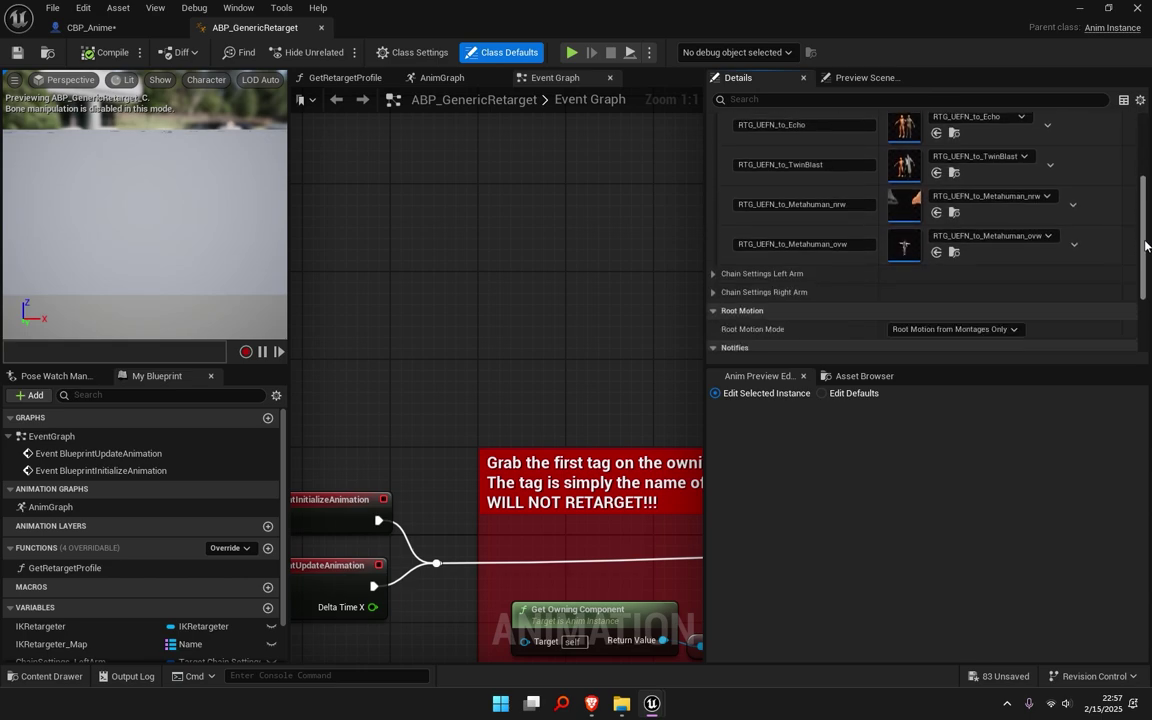
Step: Add an IKRetargeter Map entry with the key RTG_Anime and assign RTG_UEFN_AvatarSample_B as its retargeter
scroll(945, 165, up, 6)
click(979, 181)
scroll(989, 199, down, 8)
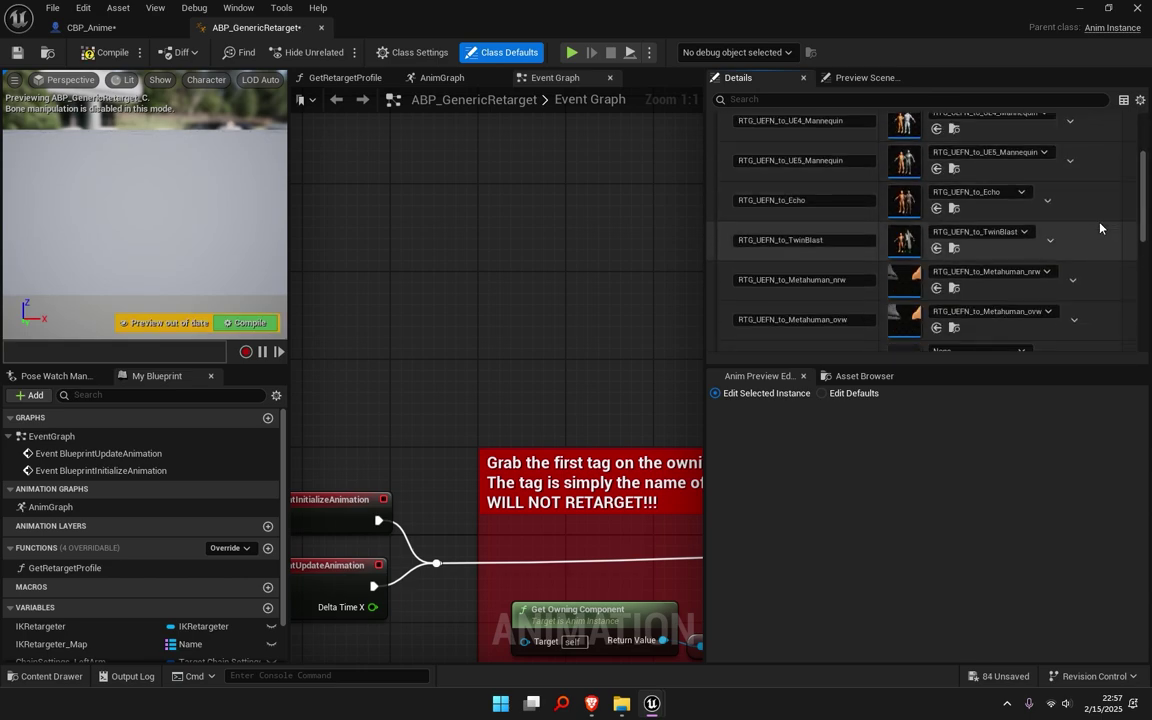
click(824, 293)
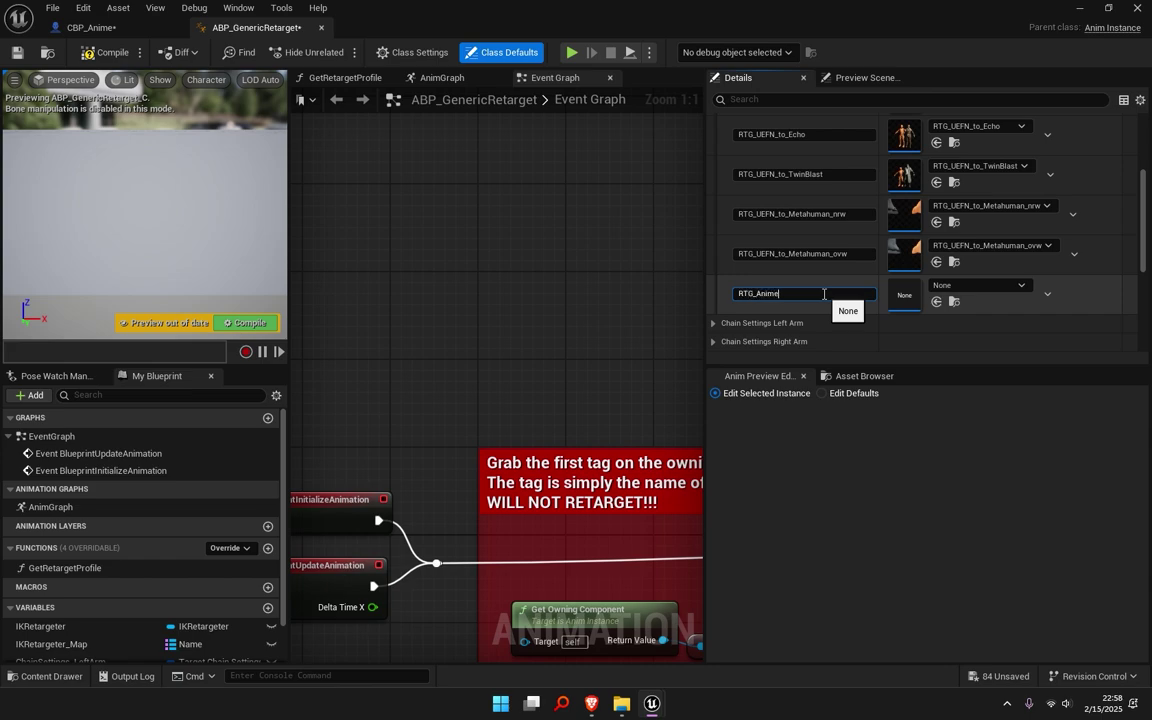
click(970, 286)
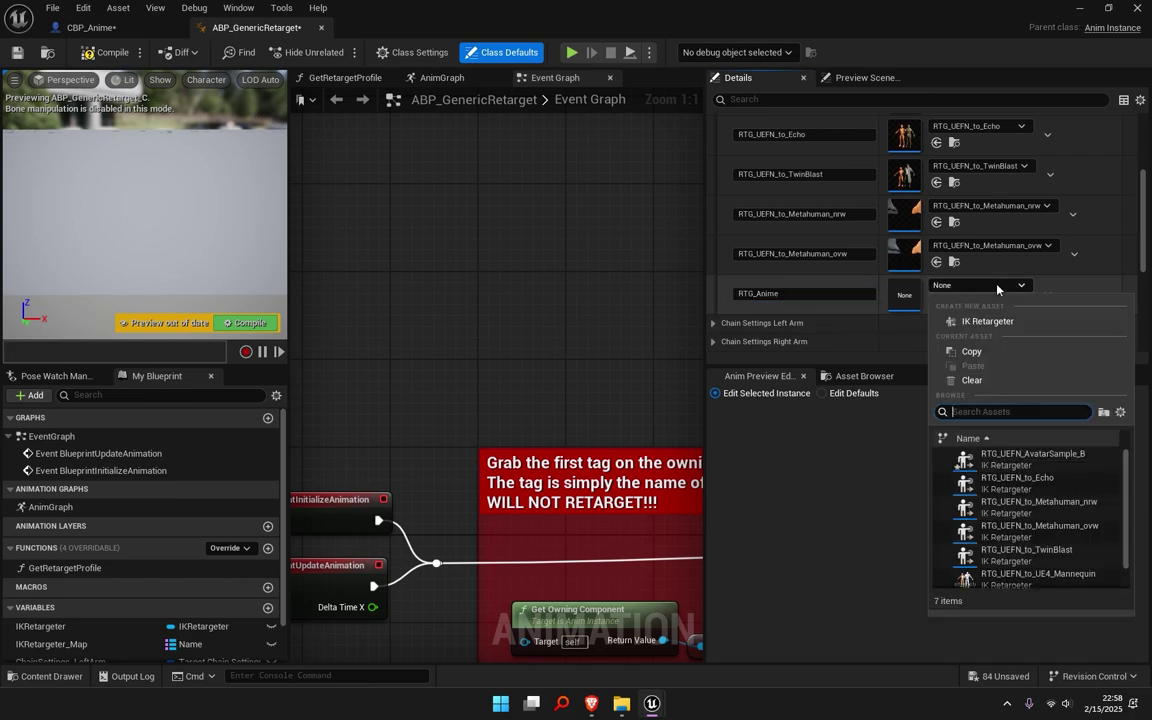
click(1081, 467)
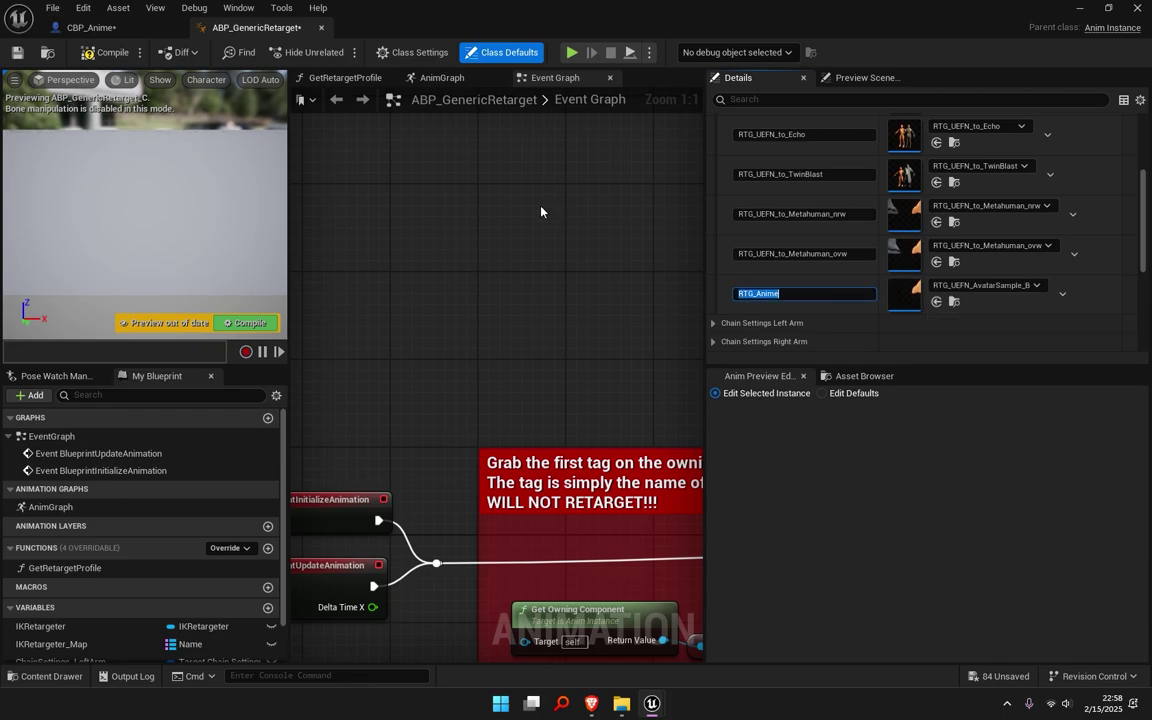
Step: Compile the ABP_GenericRetarget and CBP_Anime blueprints
click(105, 52)
click(113, 28)
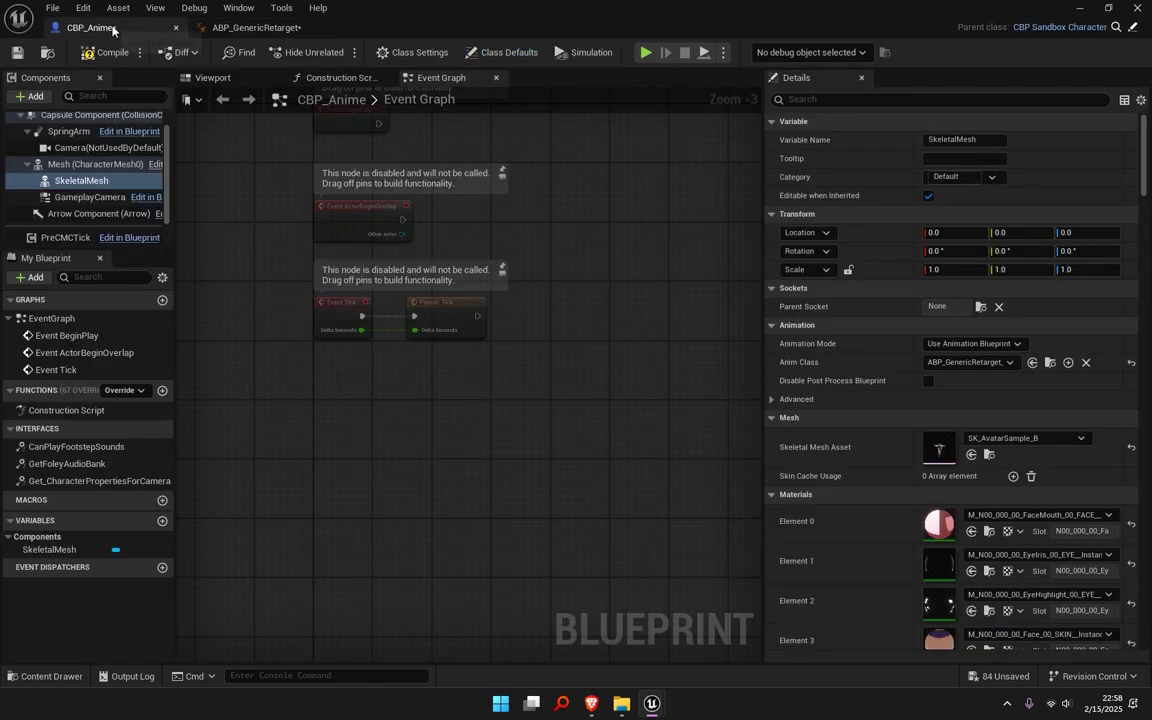
click(105, 52)
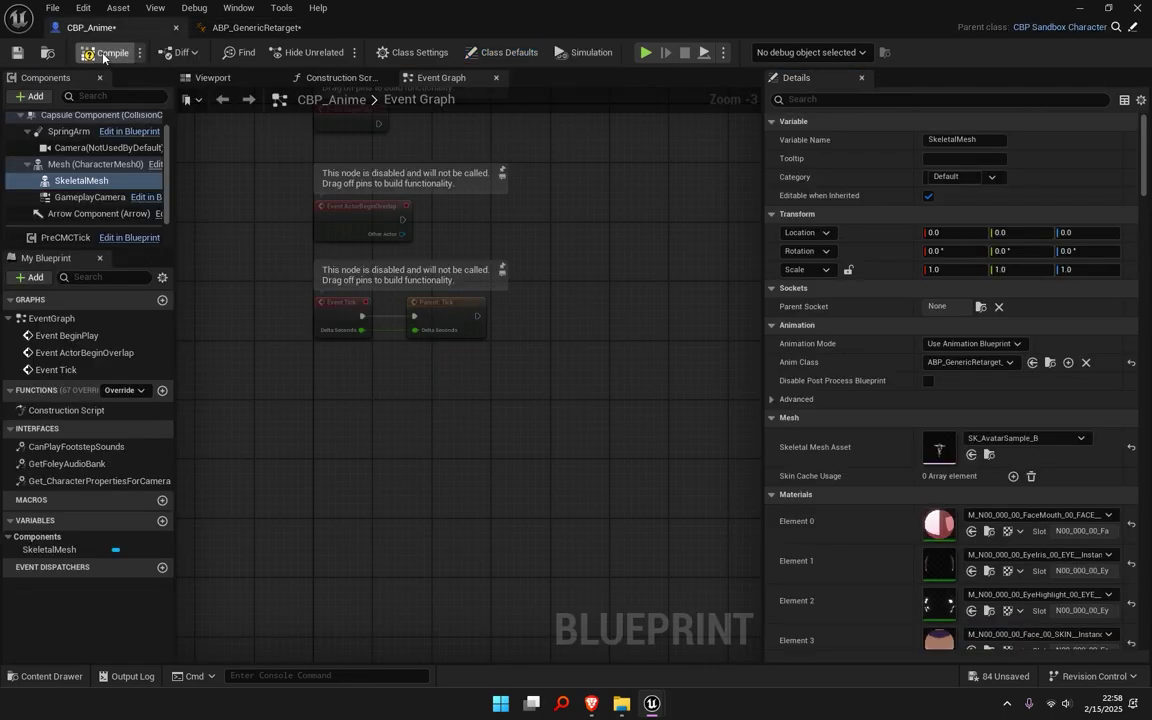
click(257, 28)
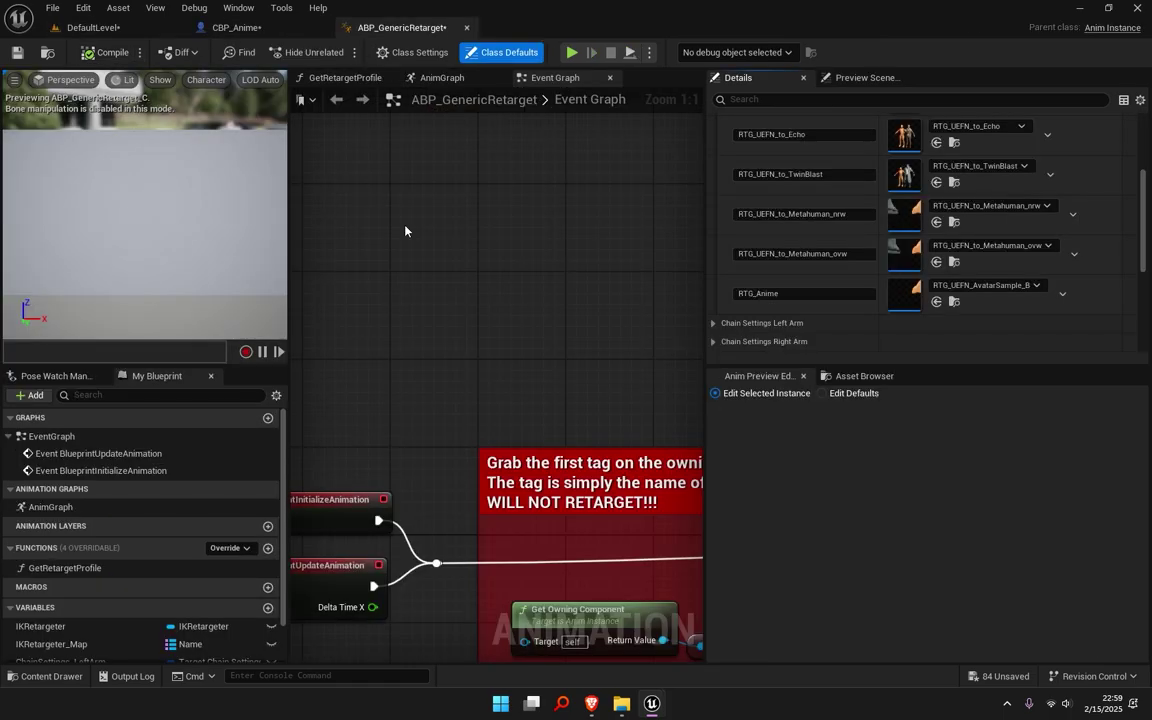
Step: Assign the CBP_Anime blueprint as the Default Pawn Class in the World Settings of DefaultLevel
click(93, 27)
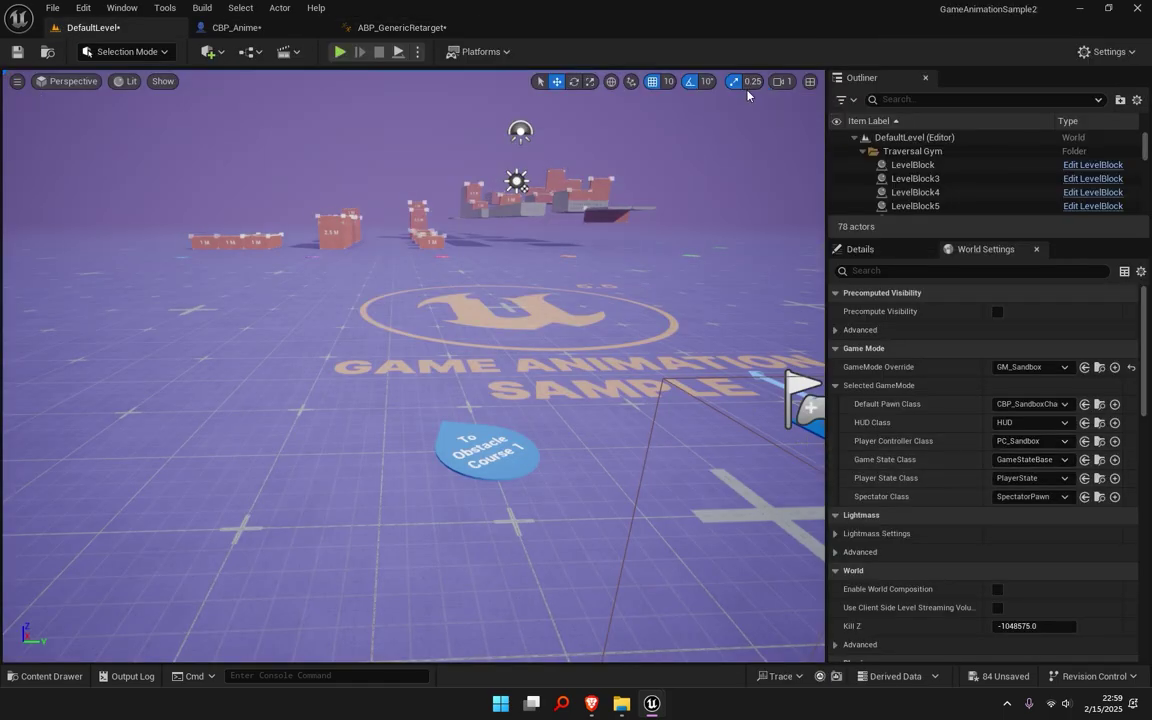
key(ctrl+space)
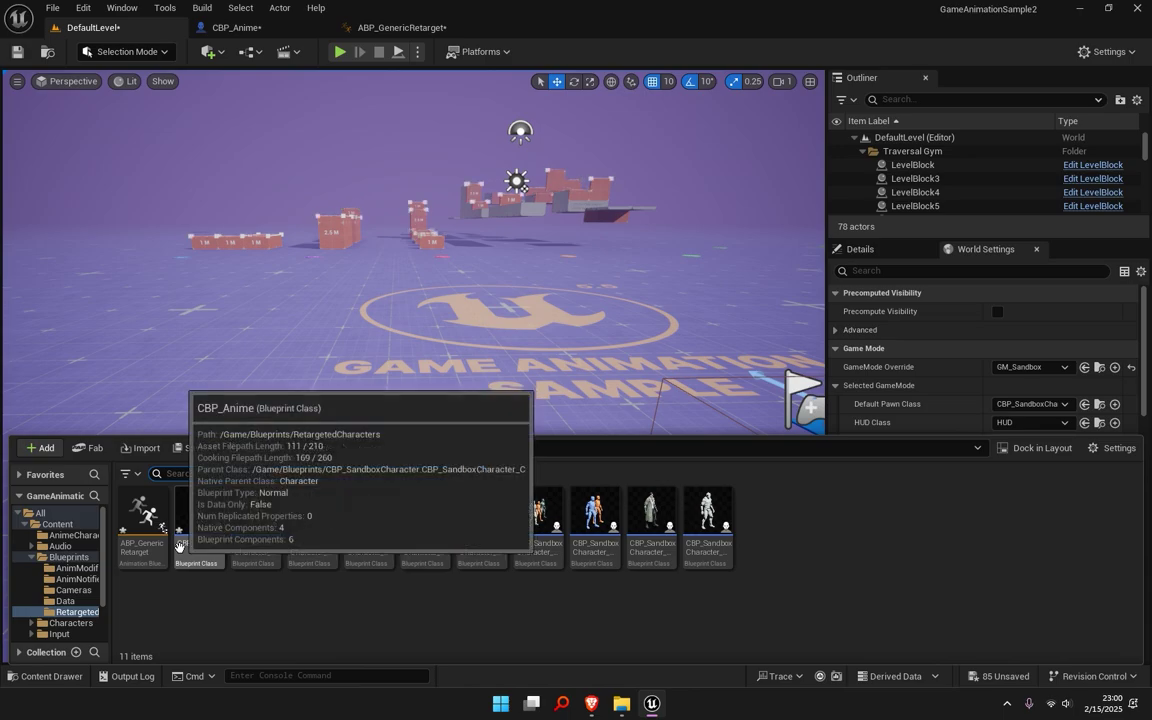
drag(193, 541, 1012, 406)
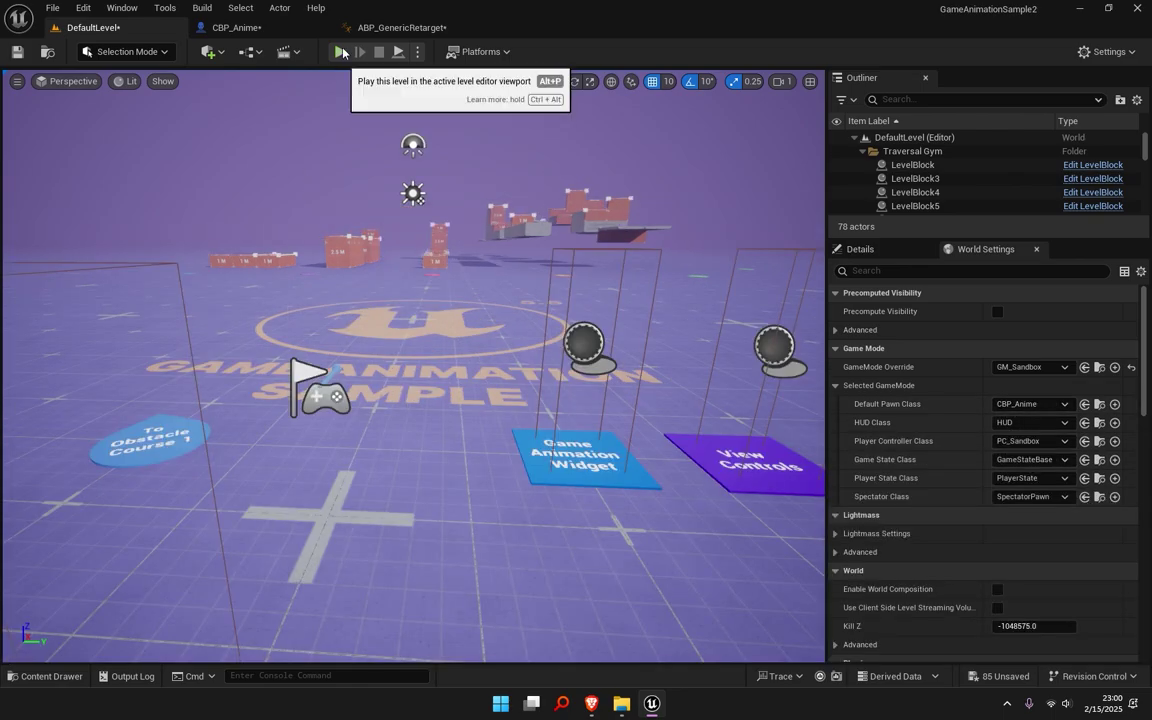
Step: Play the level in the editor, run and jump around with the anime character to test its retargeted animations, and stop the session
click(340, 52)
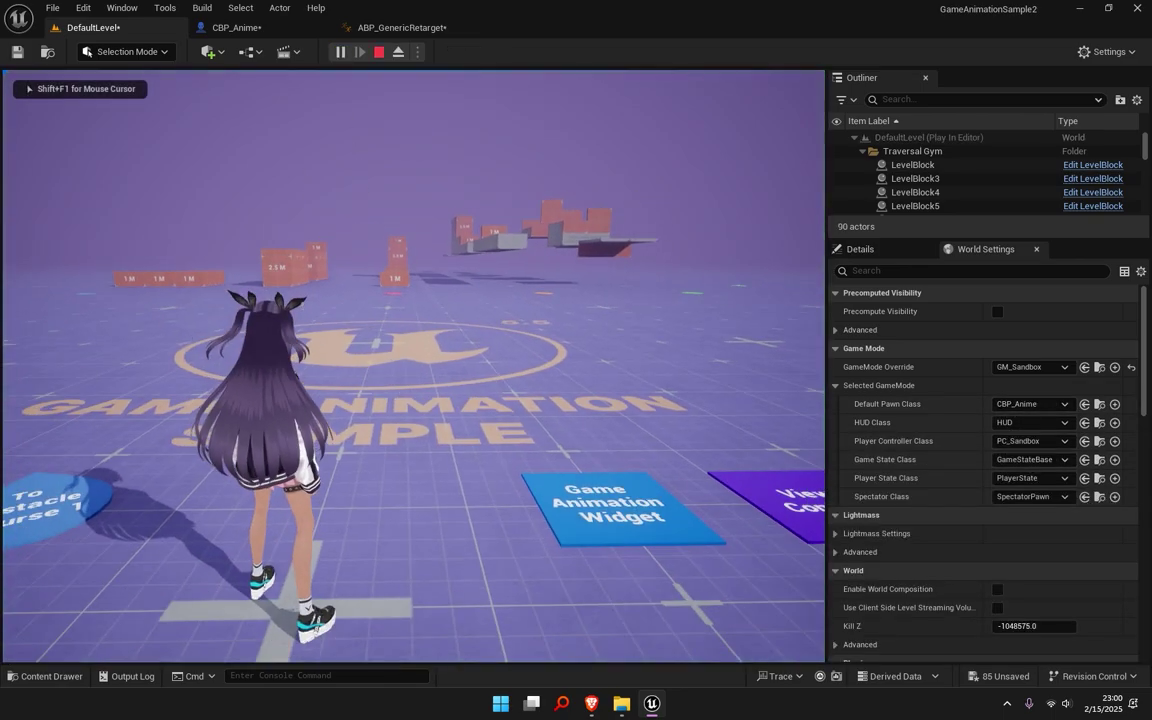
key(w)
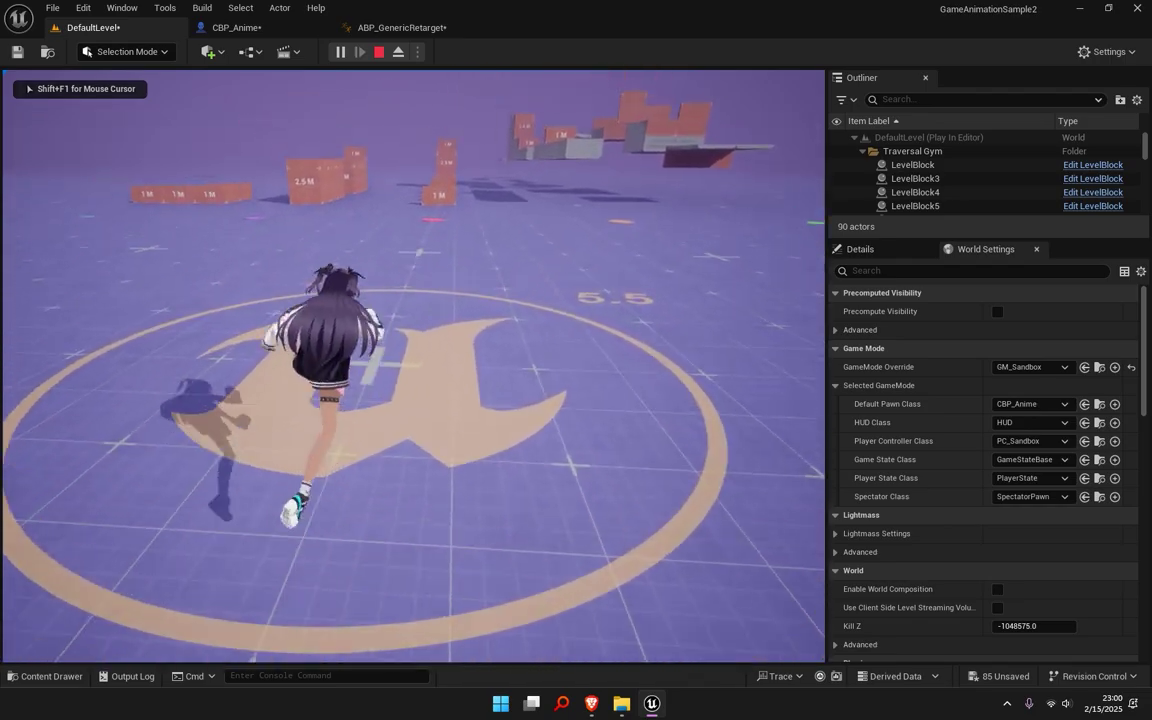
key(space)
key(w)
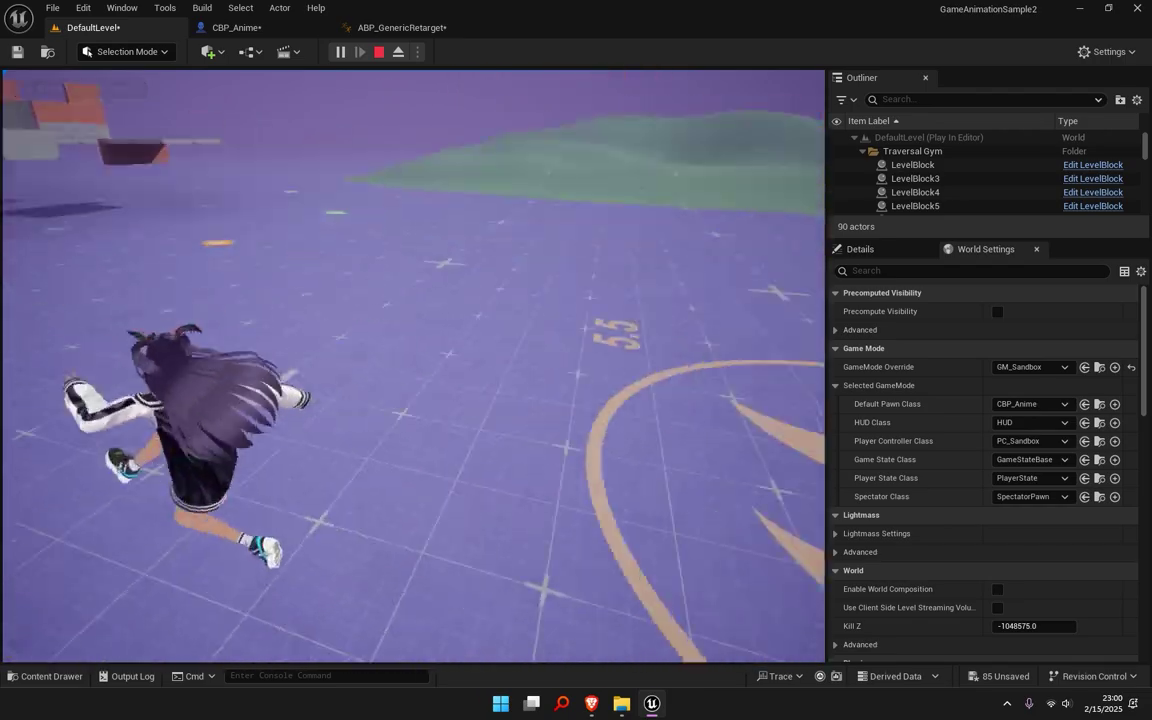
key(w)
key(space)
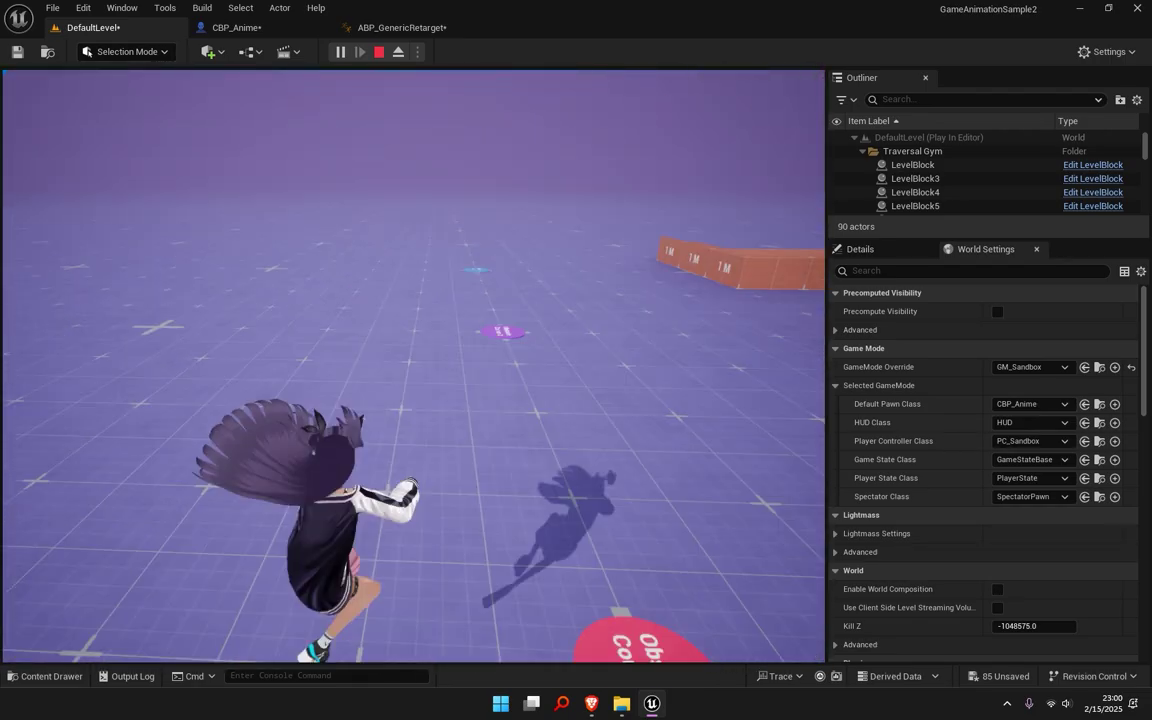
key(w)
key(space)
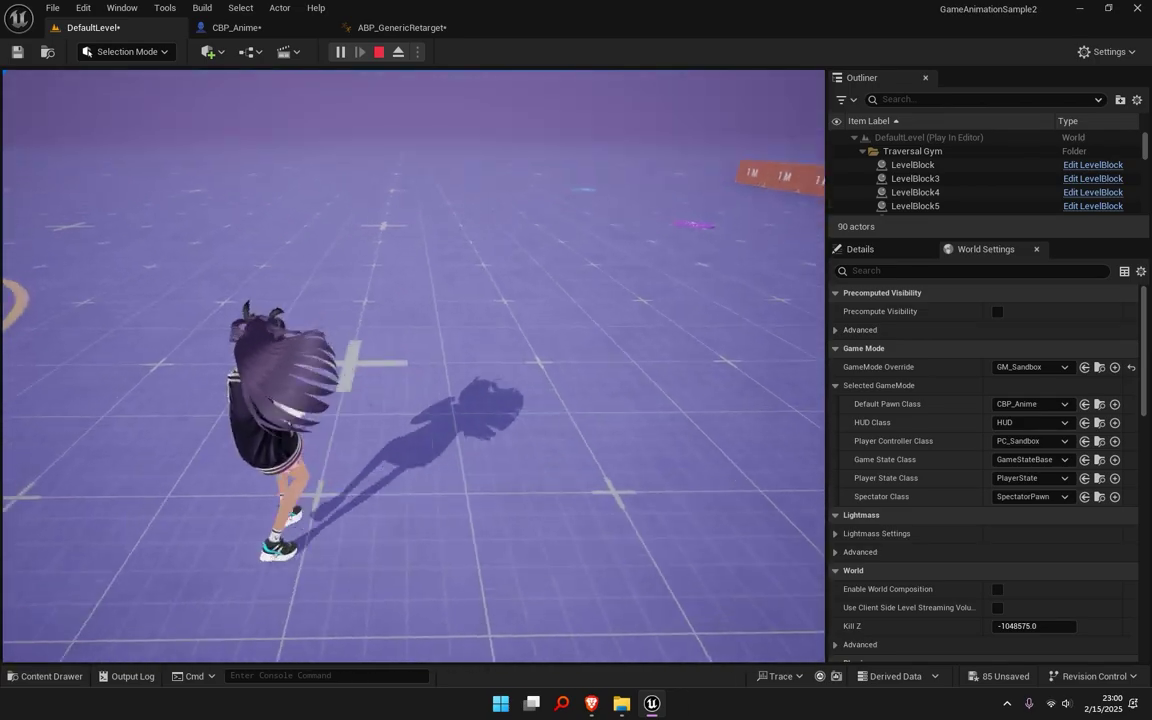
key(w)
key(space)
key(space)
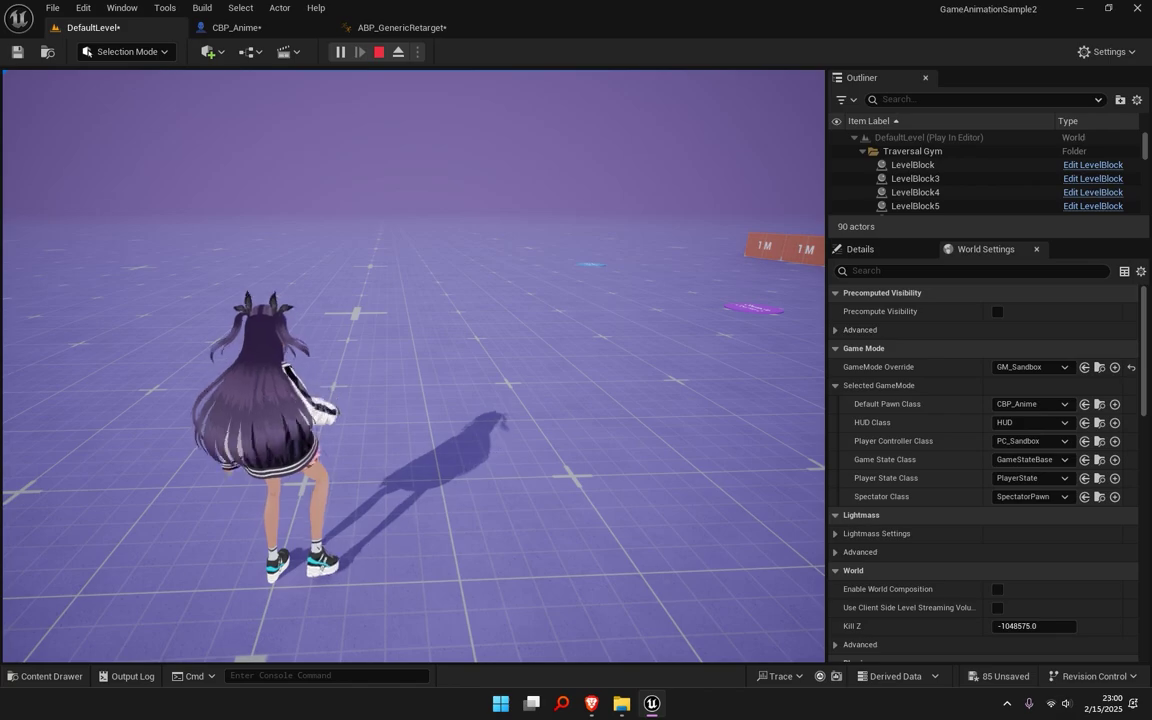
key(w)
key(space)
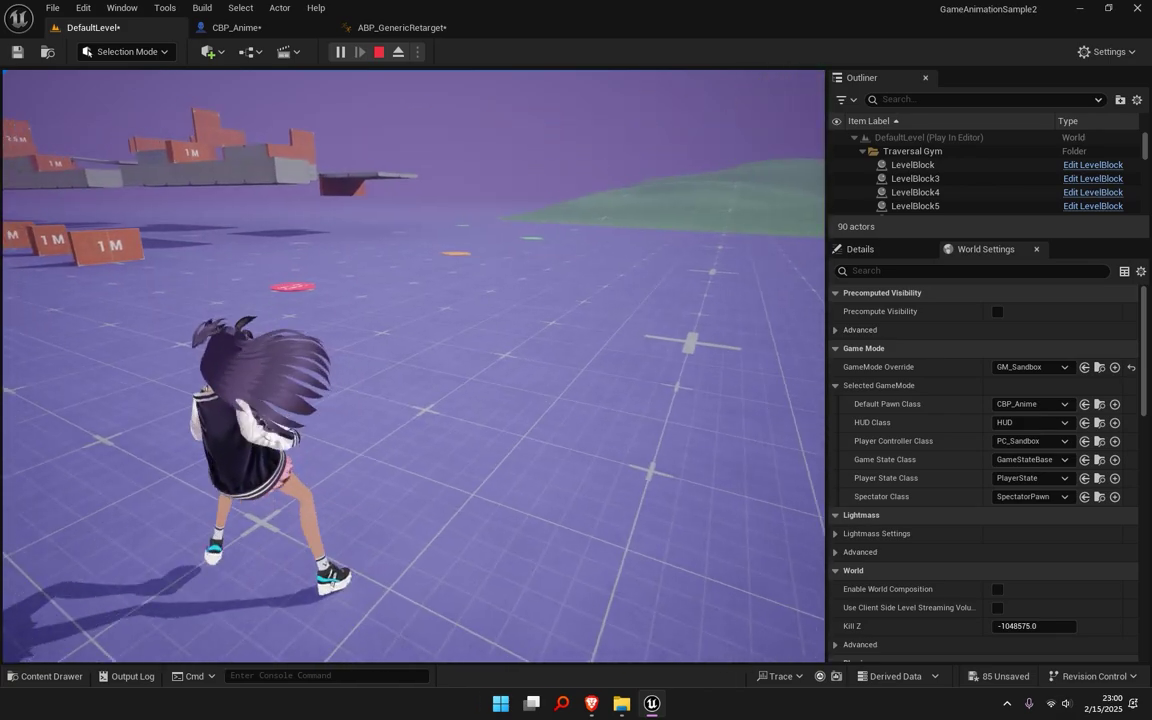
key(space)
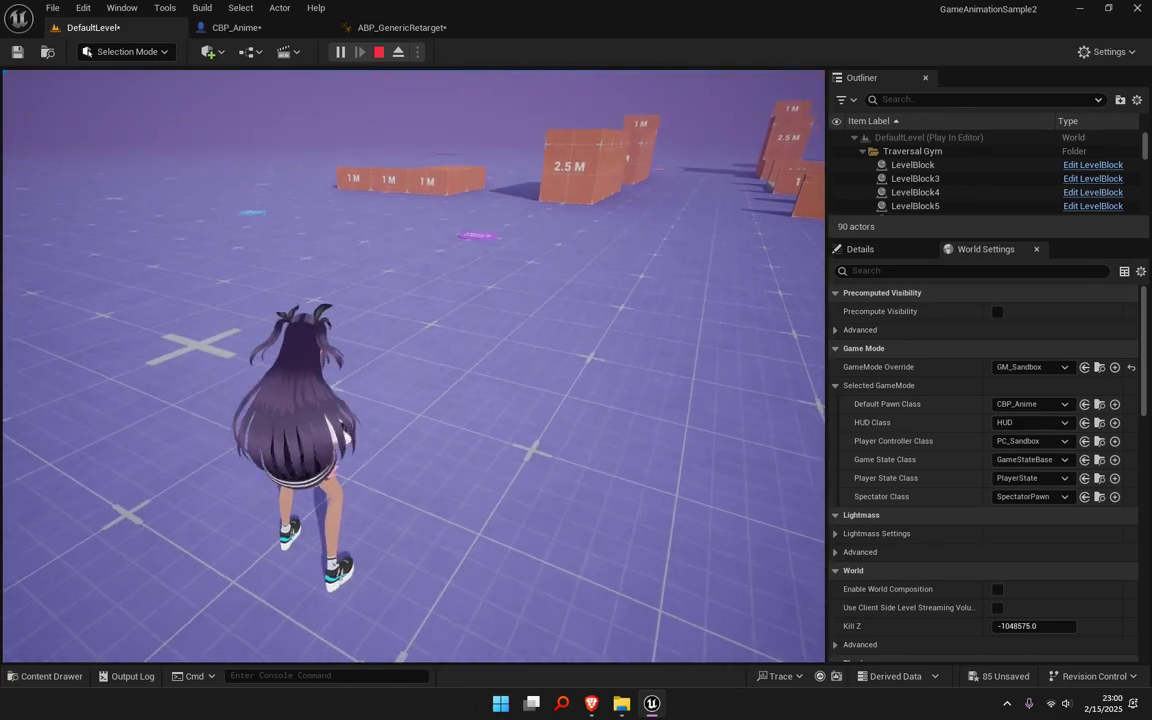
key(Escape)
Step: Search the Project Settings for "virtual shadow" and open the choices of the Shadow Map Method rendering setting
click(122, 7)
mouse_move(80, 6)
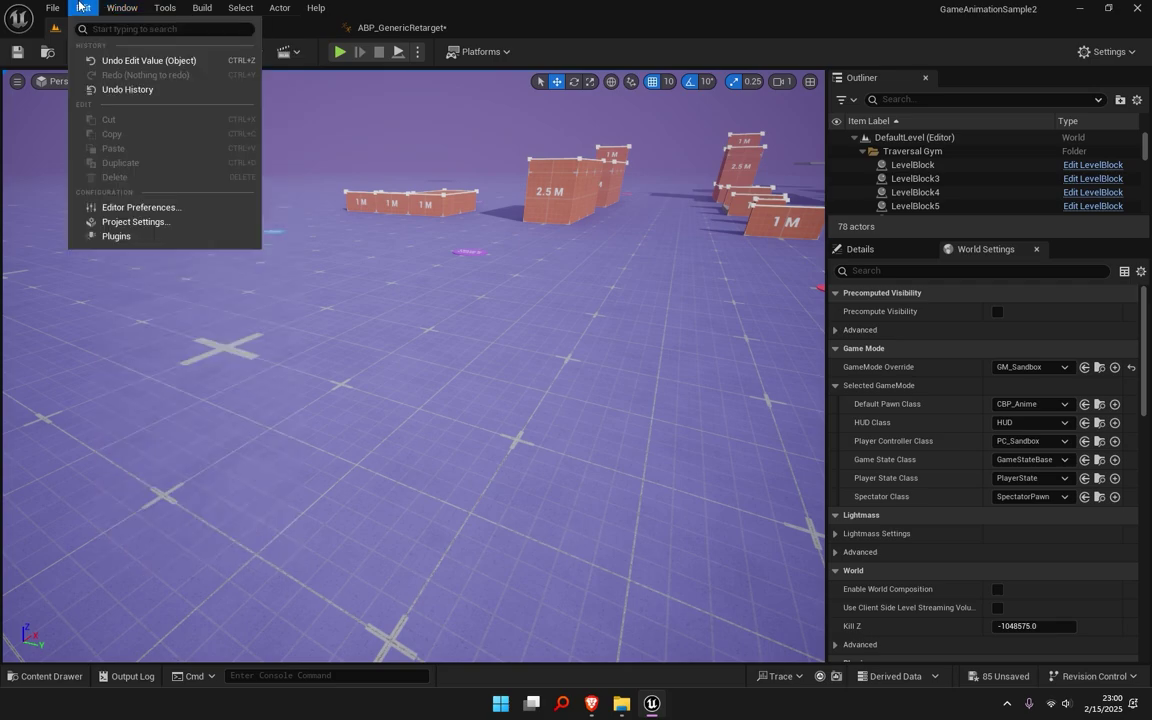
click(164, 233)
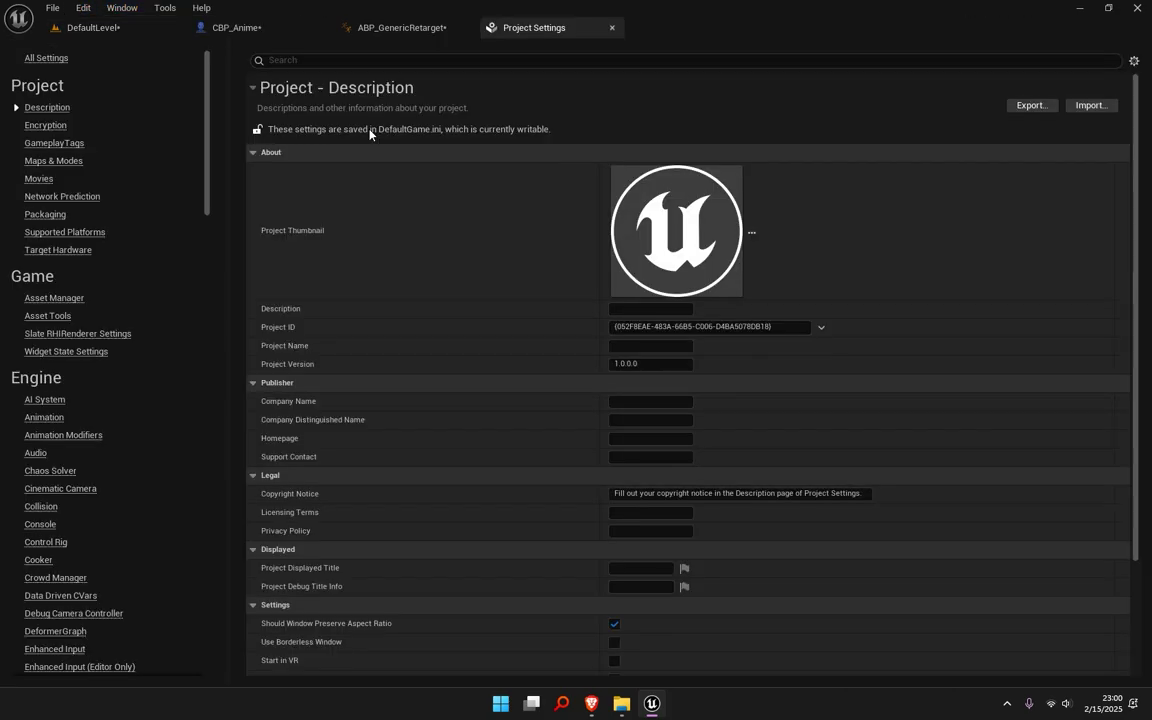
text(vi)
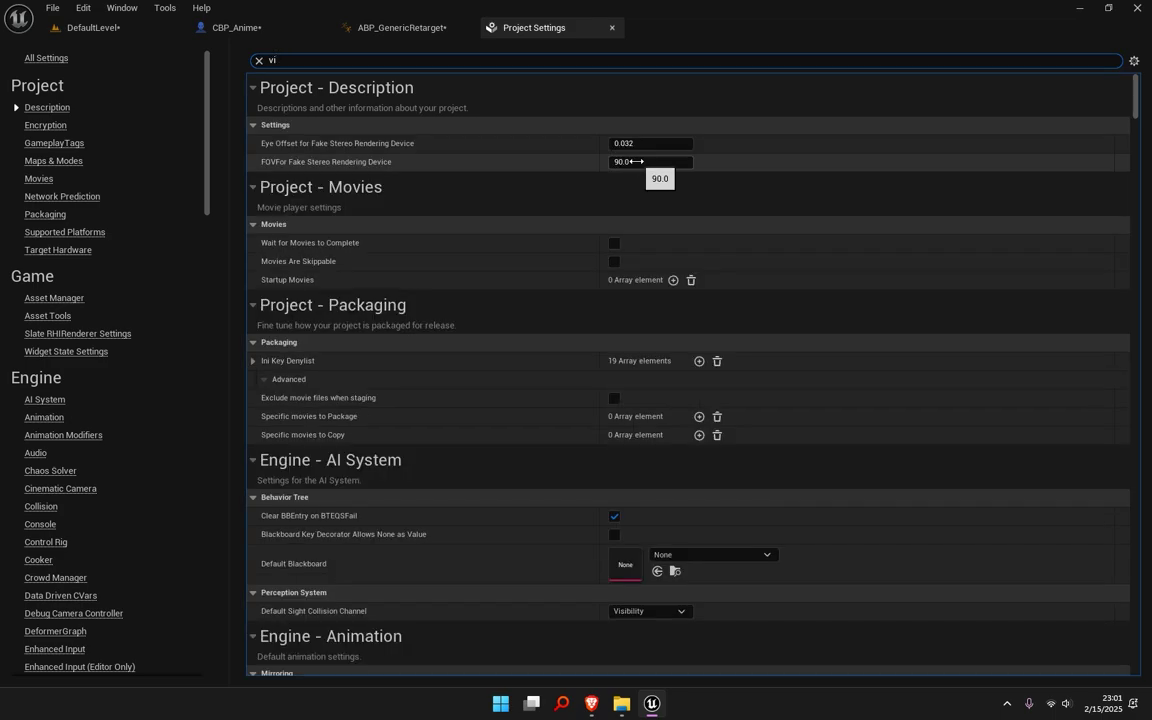
text(rtual shadow)
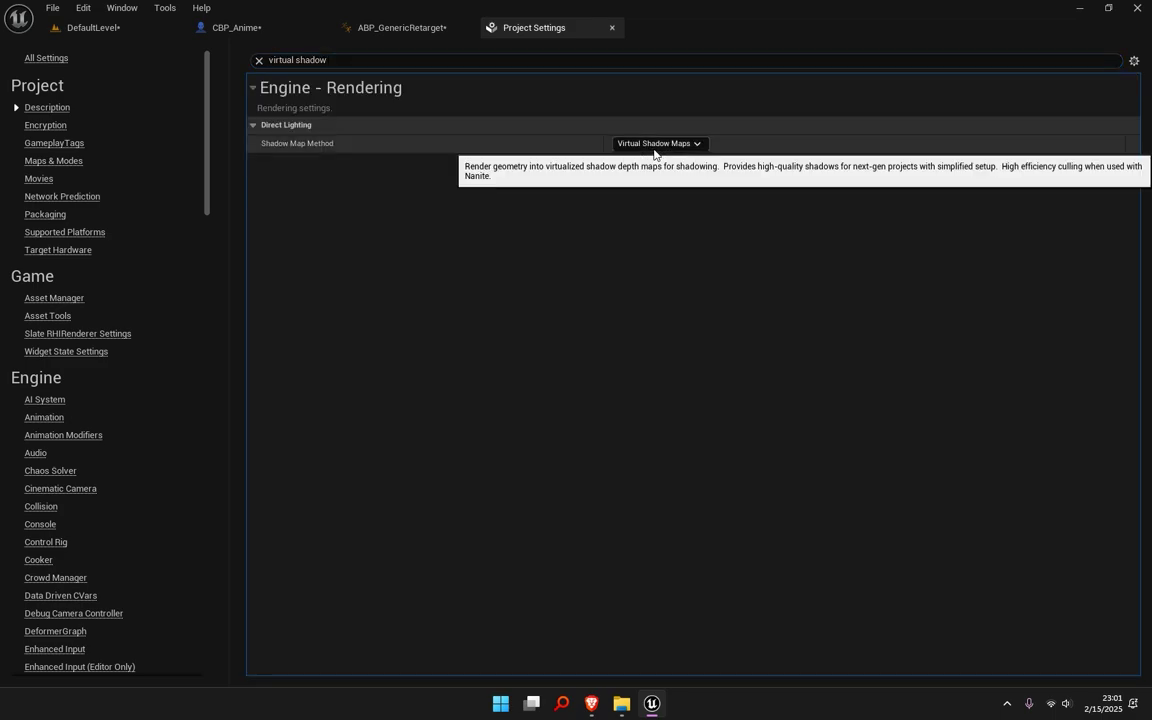
click(655, 145)
Step: Play DefaultLevel again and run the anime character across the floor to examine its movement and shadows
click(148, 26)
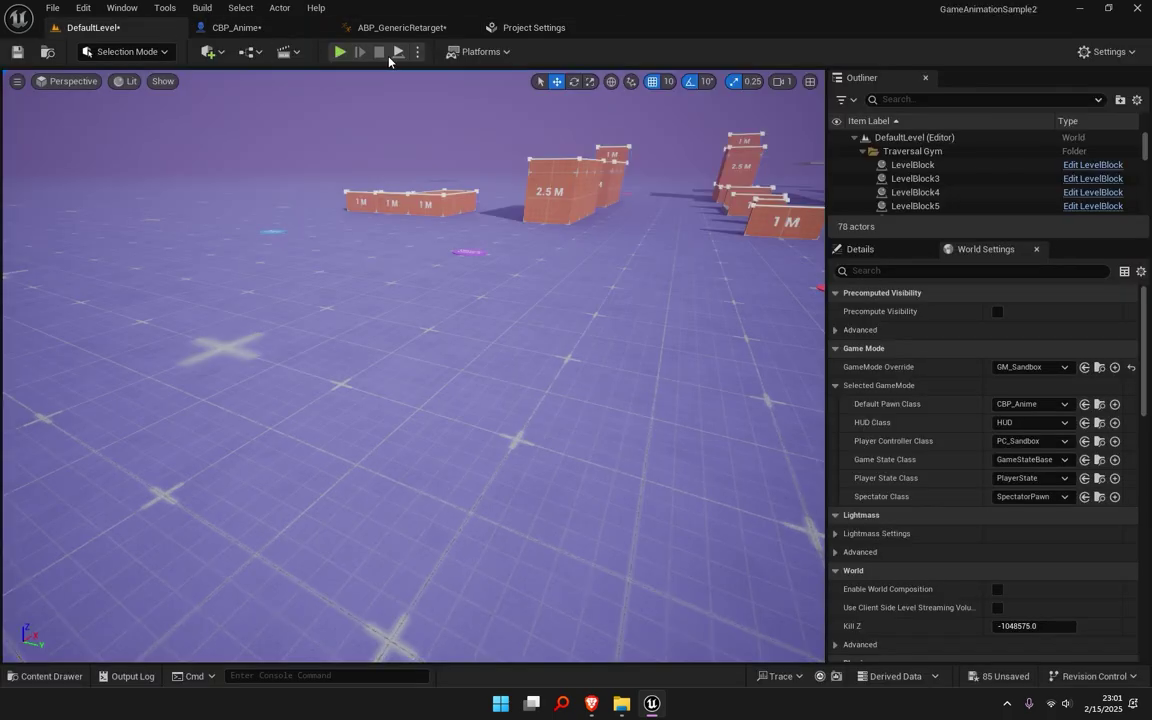
click(339, 52)
click(519, 318)
key(w)
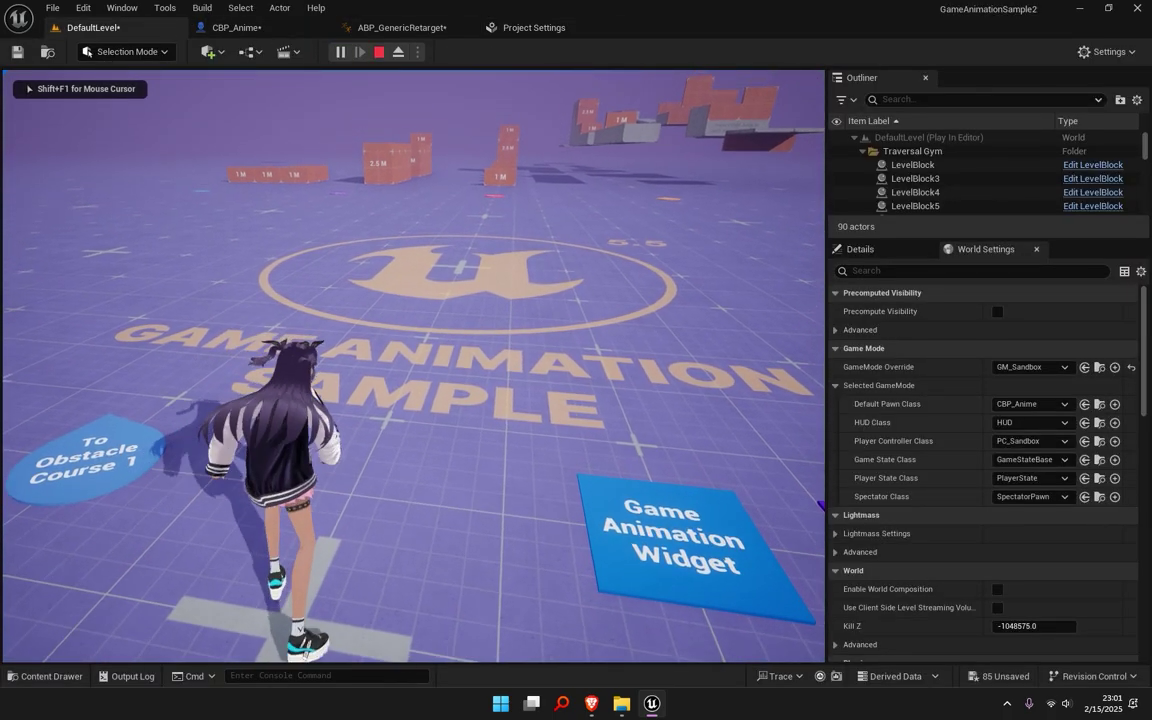
key(w)
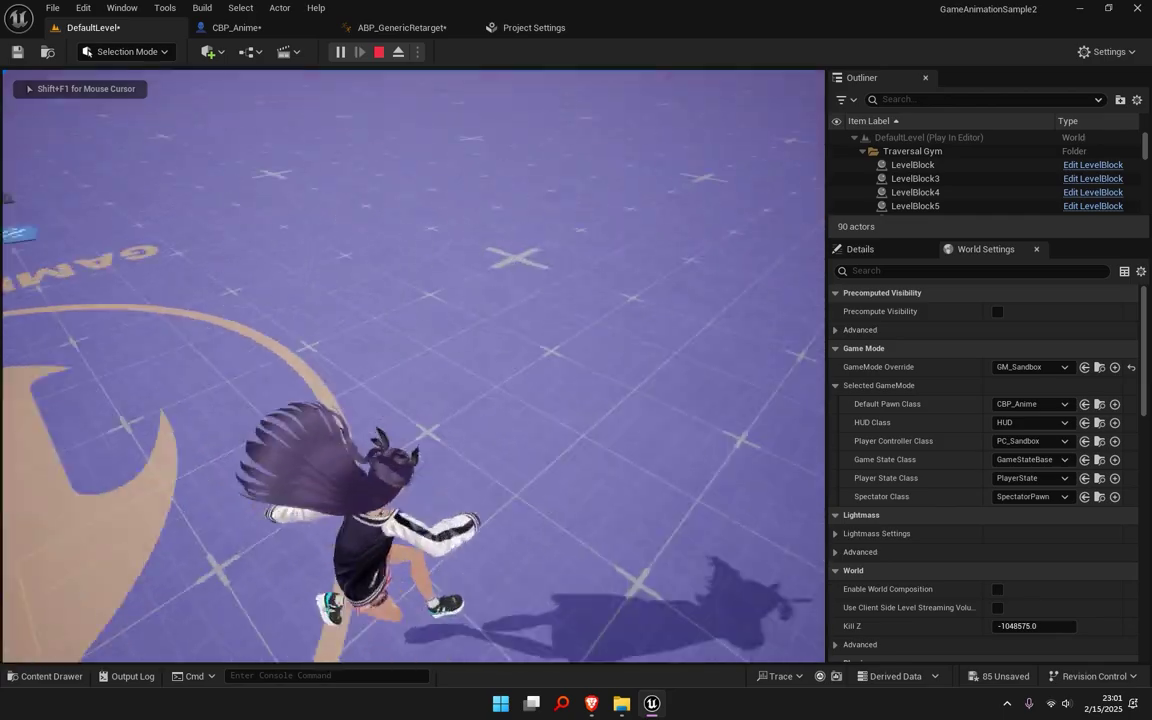